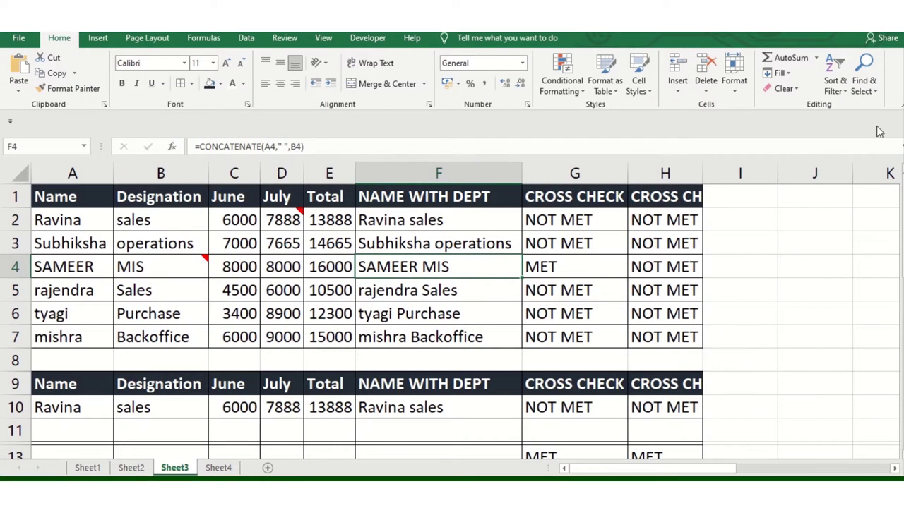
- Use Go To Special with Comments to select the commented cells D2 and B4, then pick F7
{"action": "left_click", "coordinate": [869, 91]}
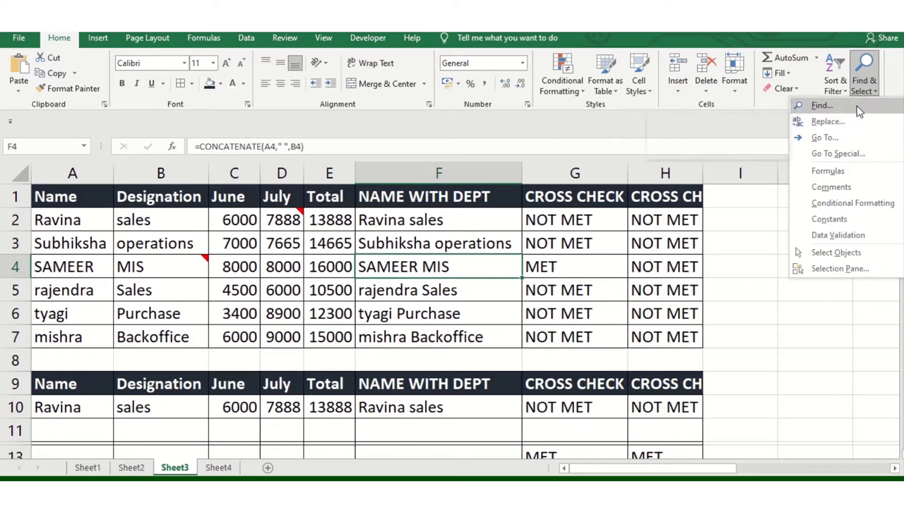
{"action": "left_click", "coordinate": [857, 162]}
{"action": "left_click_drag", "start_coordinate": [611, 188], "coordinate": [452, 190]}
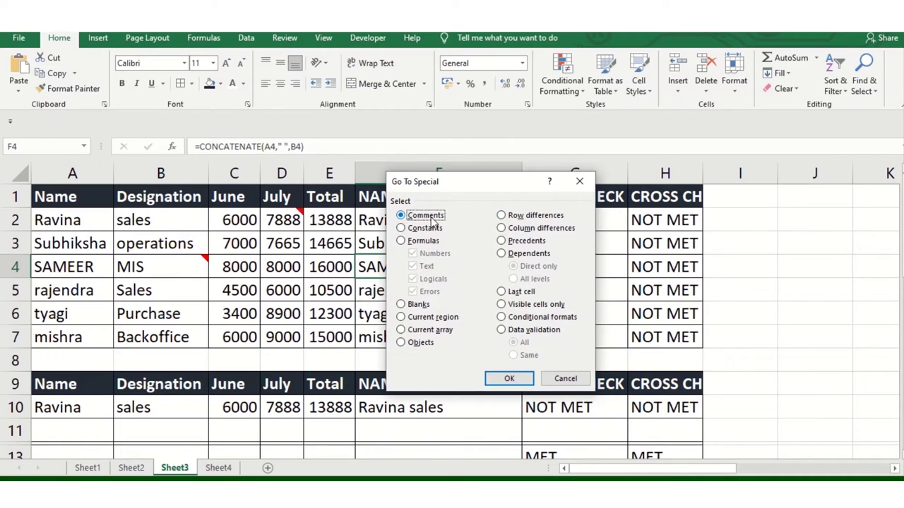
{"action": "left_click", "coordinate": [503, 381]}
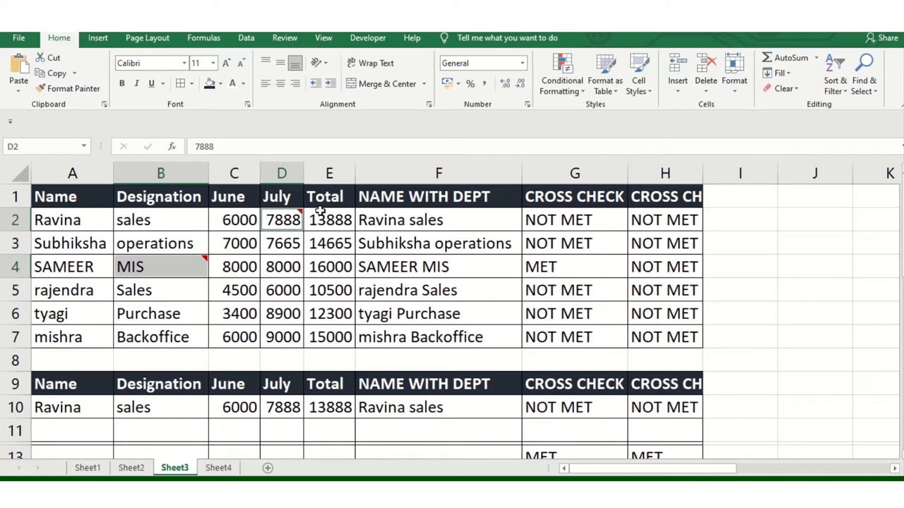
{"action": "left_click", "coordinate": [509, 335]}
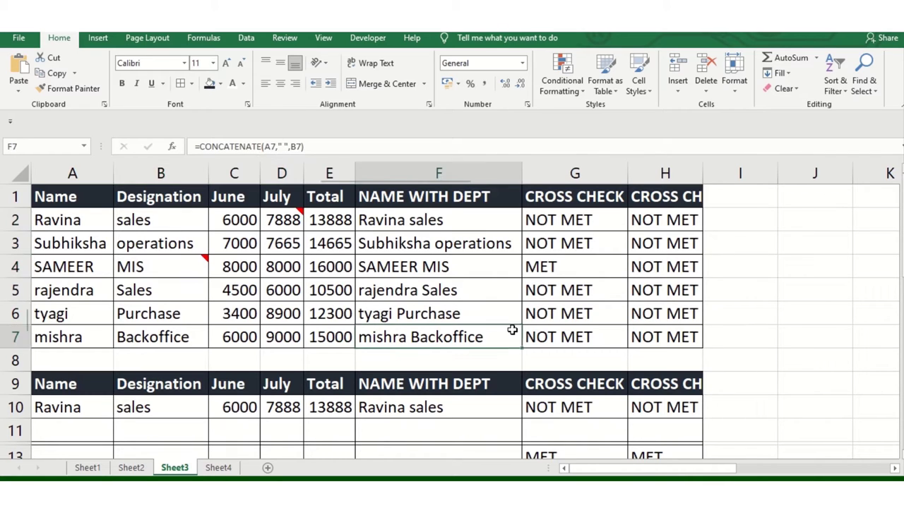
- Reselect the commented cells D2 and B4 through Ctrl+G and Go To Special's Comments option
{"action": "left_click", "coordinate": [749, 329]}
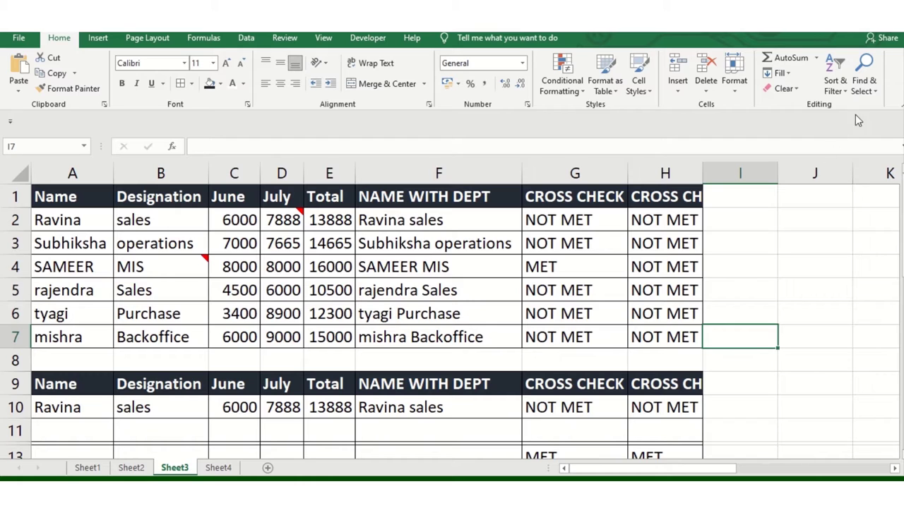
{"action": "key", "text": "ctrl+g"}
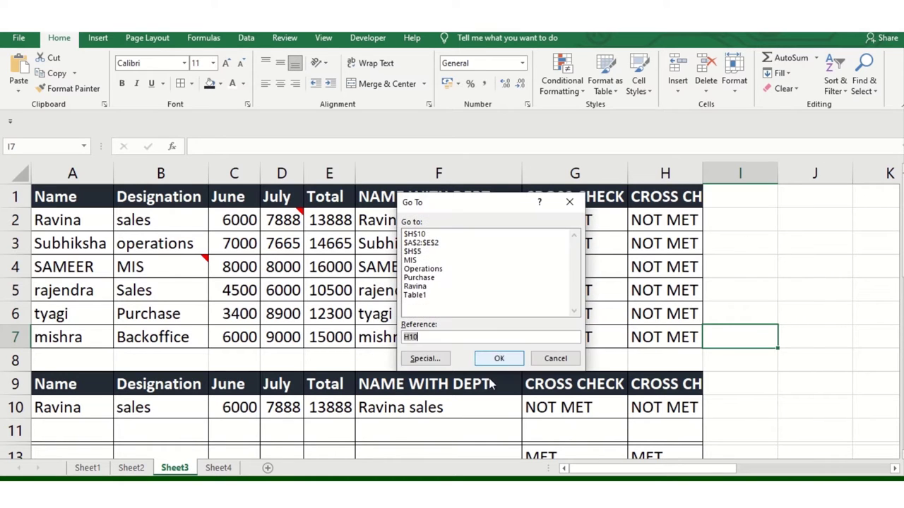
{"action": "left_click", "coordinate": [426, 359]}
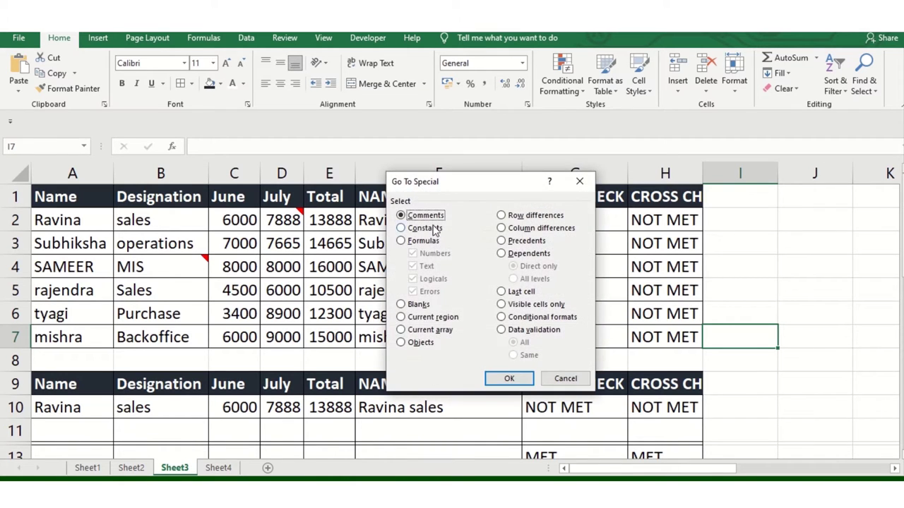
{"action": "left_click", "coordinate": [508, 379]}
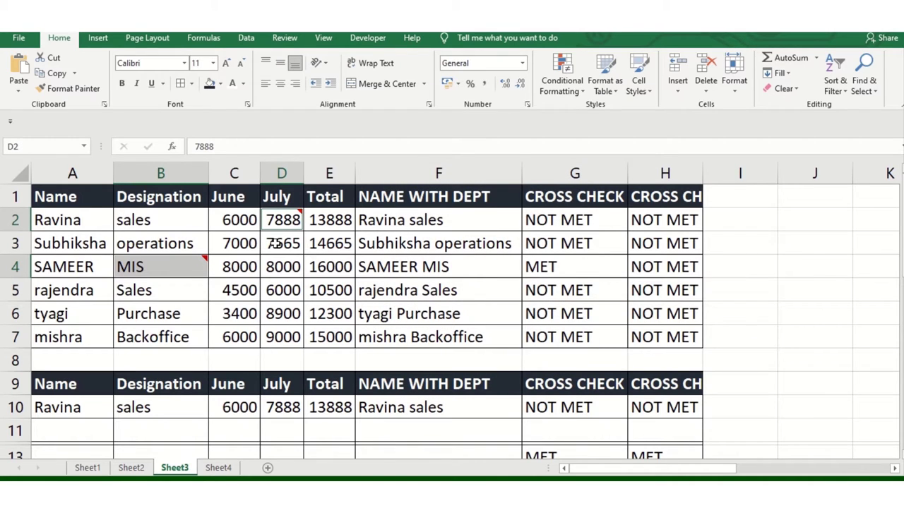
{"action": "left_click", "coordinate": [685, 290]}
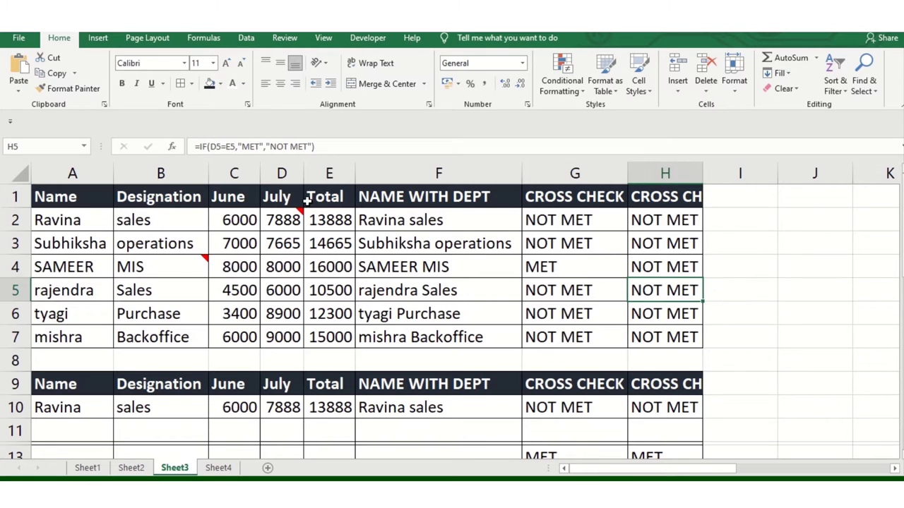
- Read the comment notes, view the Review commands, and return to the Home ribbon
{"action": "mouse_move", "coordinate": [291, 220]}
{"action": "mouse_move", "coordinate": [160, 262]}
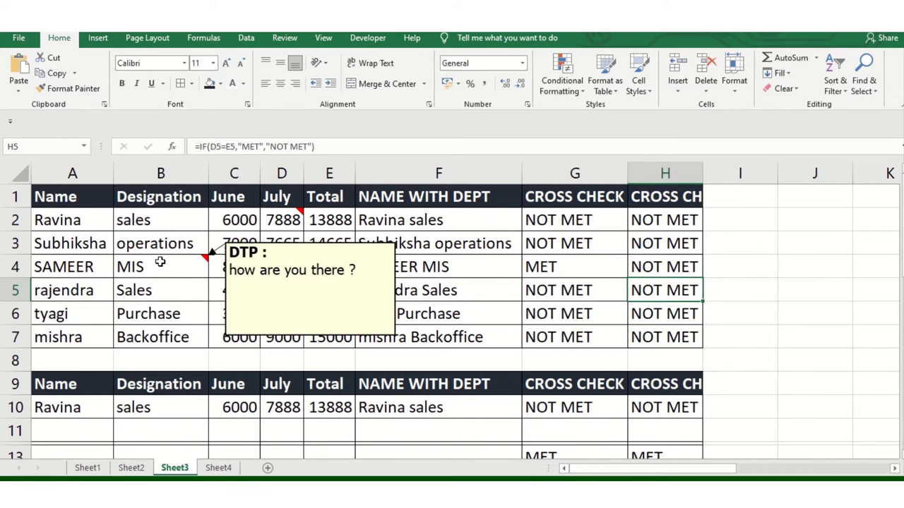
{"action": "left_click", "coordinate": [377, 245]}
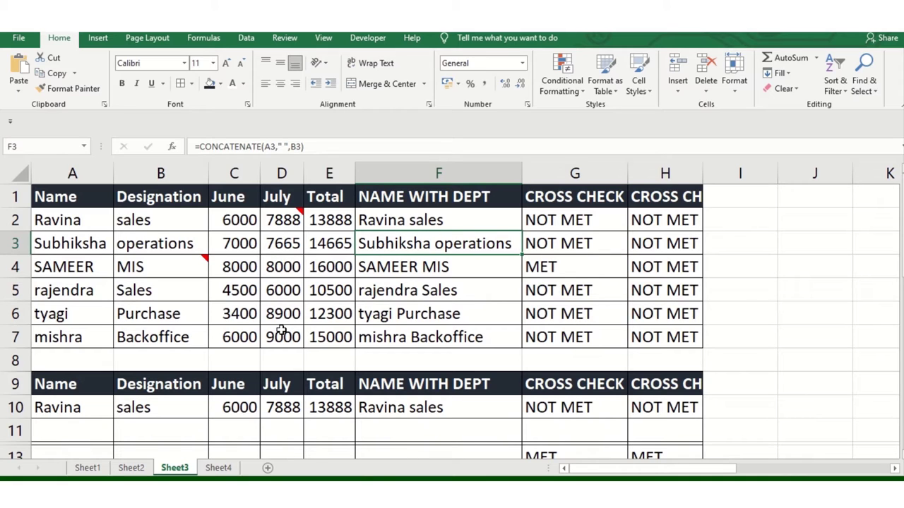
{"action": "left_click", "coordinate": [285, 38]}
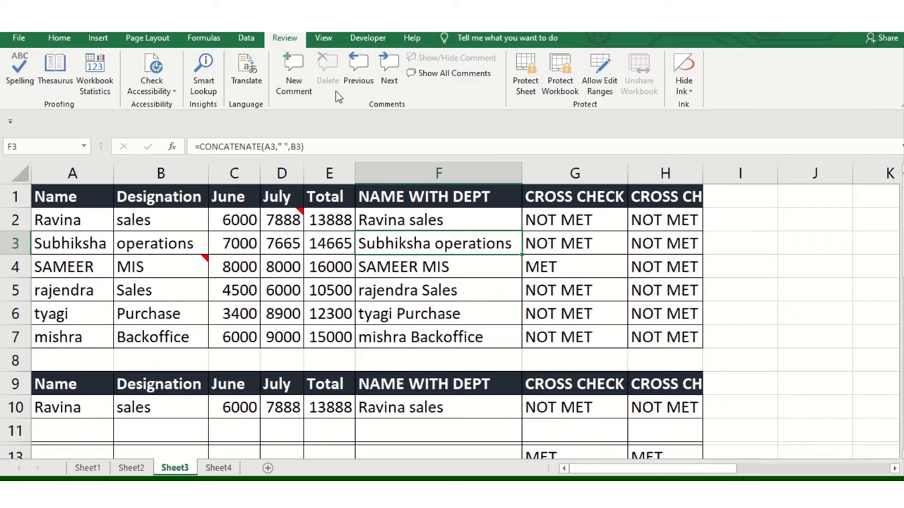
{"action": "left_click", "coordinate": [59, 38]}
{"action": "left_click", "coordinate": [516, 314]}
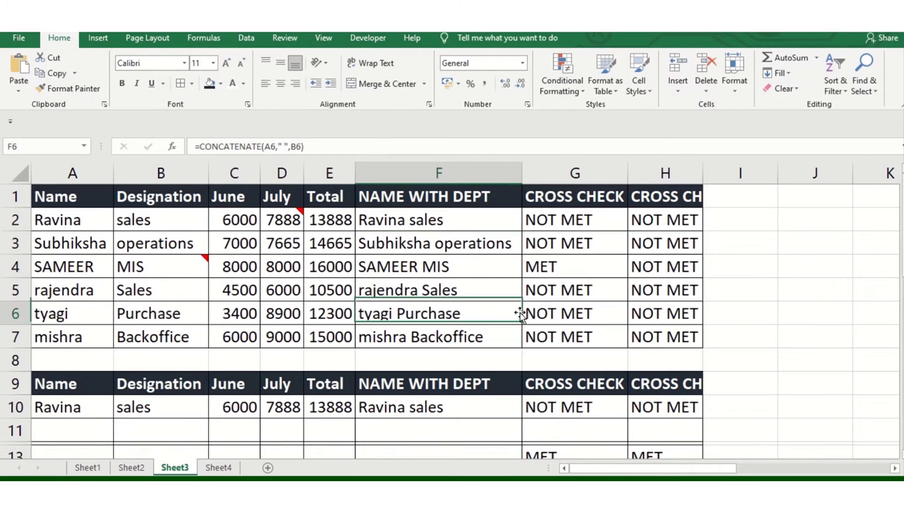
{"action": "left_click", "coordinate": [864, 77]}
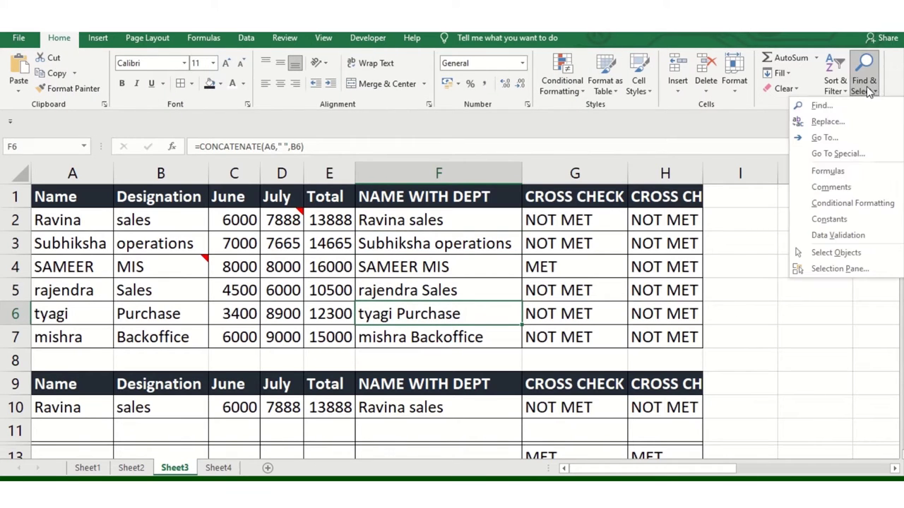
- Select all constants (headers, names, designations, monthly figures) with Go To Special, then inspect E2's SUM formula
{"action": "left_click", "coordinate": [854, 156]}
{"action": "left_click", "coordinate": [424, 229]}
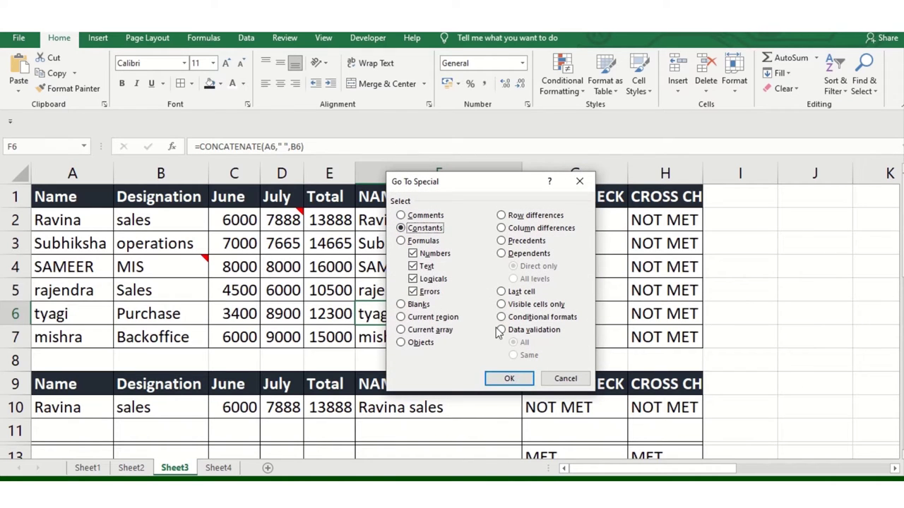
{"action": "left_click", "coordinate": [506, 379]}
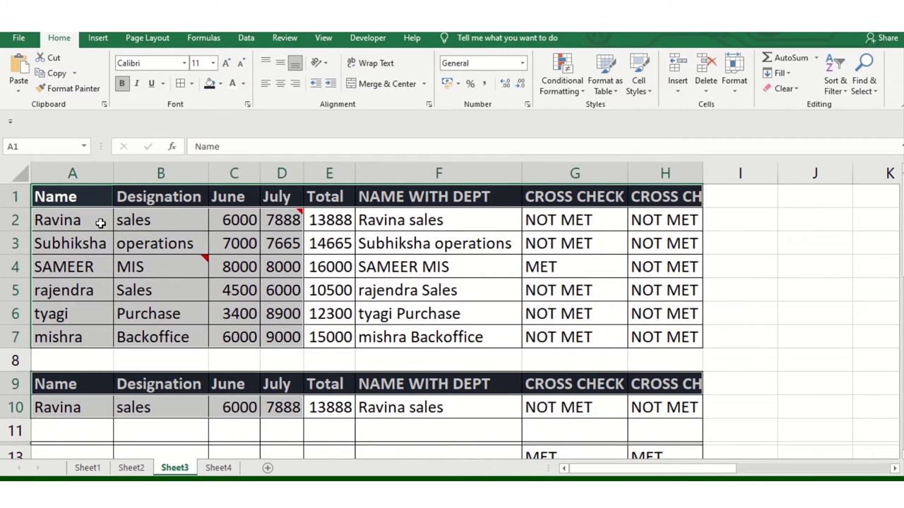
{"action": "left_click", "coordinate": [347, 222]}
- Inspect the formulas in F2, G2 and H2, then select only formulas returning numbers
{"action": "left_click", "coordinate": [390, 216]}
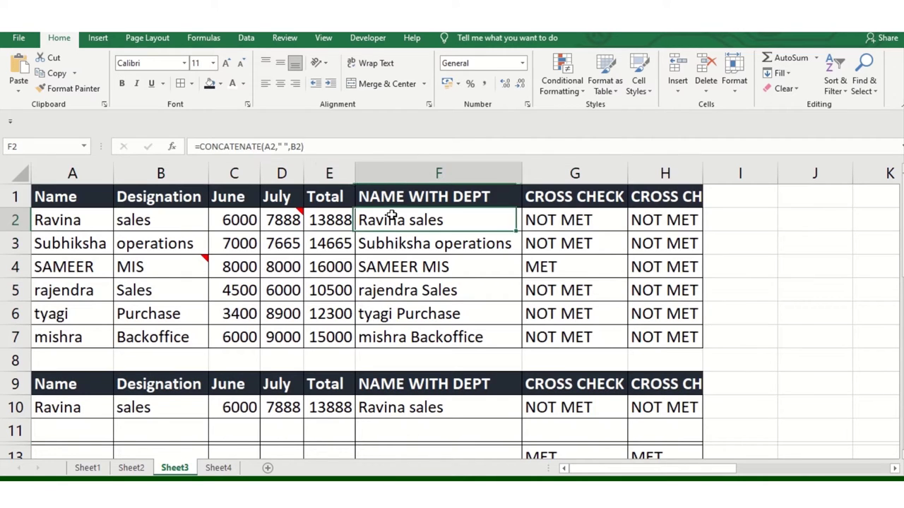
{"action": "left_click", "coordinate": [581, 222]}
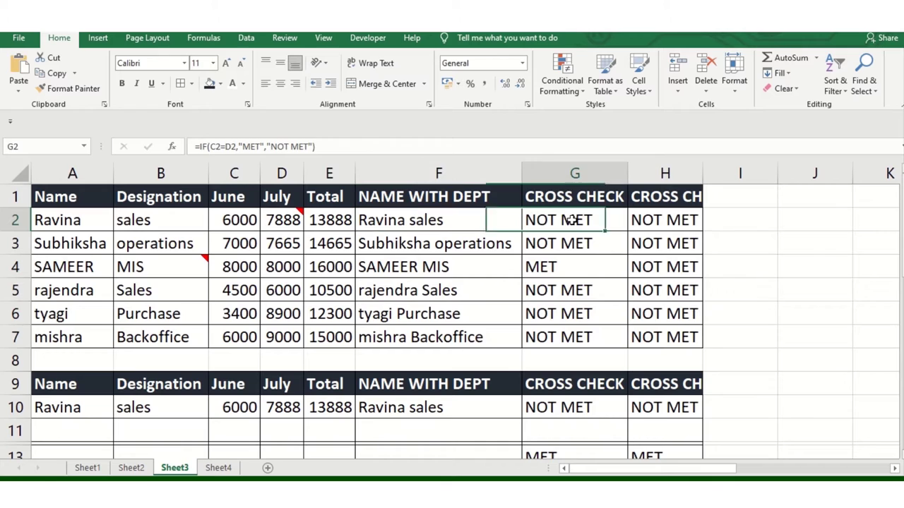
{"action": "left_click", "coordinate": [693, 231]}
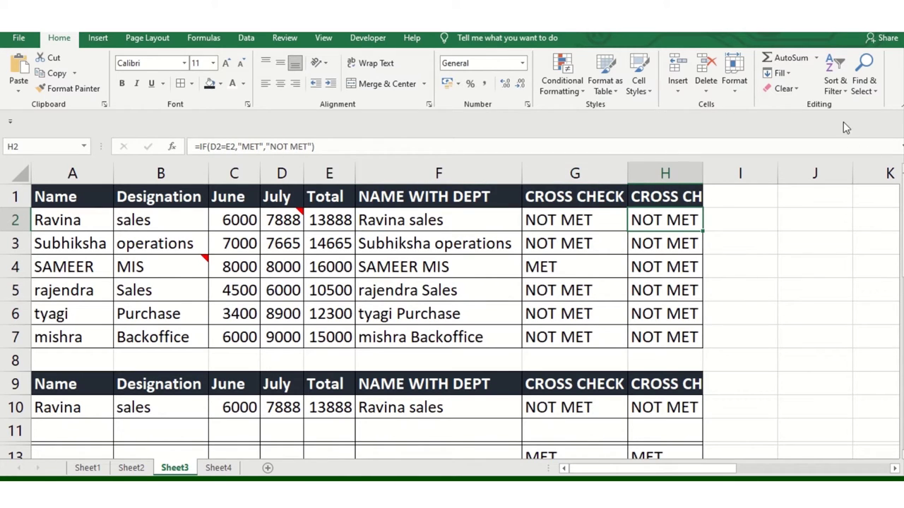
{"action": "left_click", "coordinate": [863, 77]}
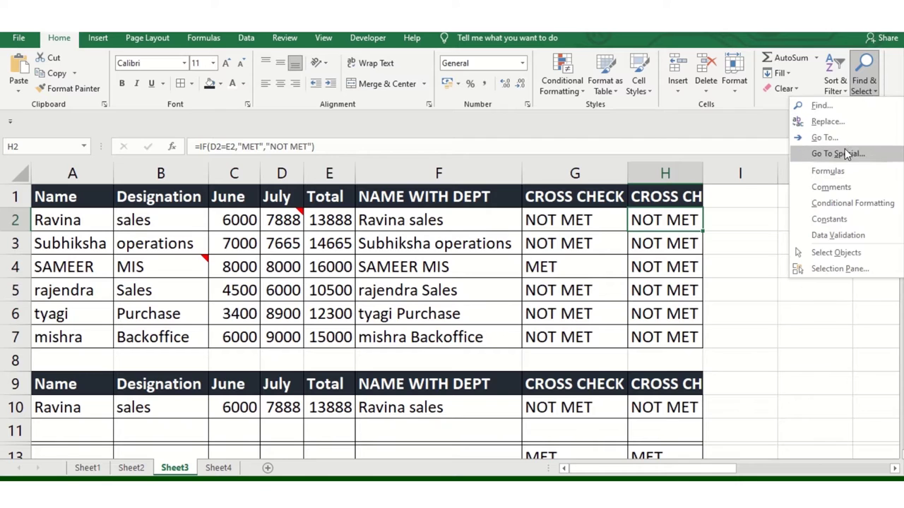
{"action": "left_click", "coordinate": [846, 154]}
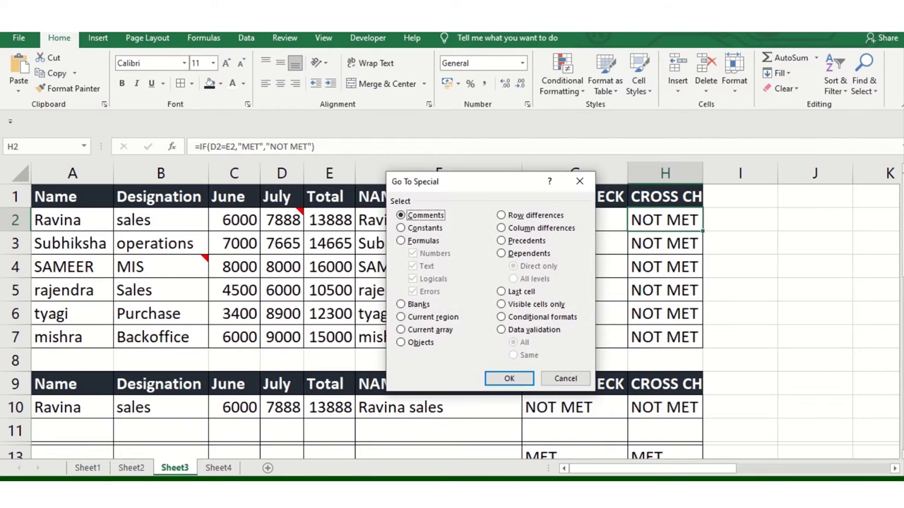
{"action": "left_click", "coordinate": [423, 241]}
{"action": "left_click", "coordinate": [427, 266]}
{"action": "left_click", "coordinate": [425, 280]}
{"action": "left_click", "coordinate": [428, 292]}
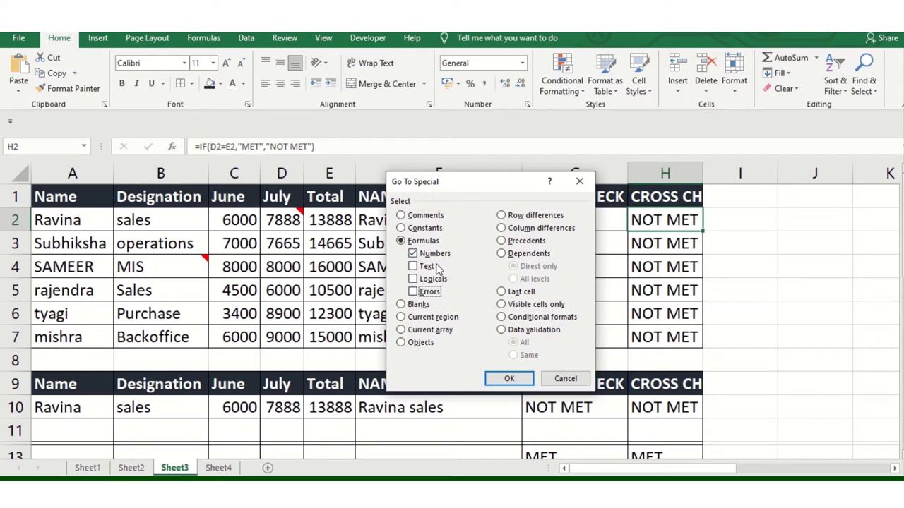
{"action": "left_click", "coordinate": [507, 379]}
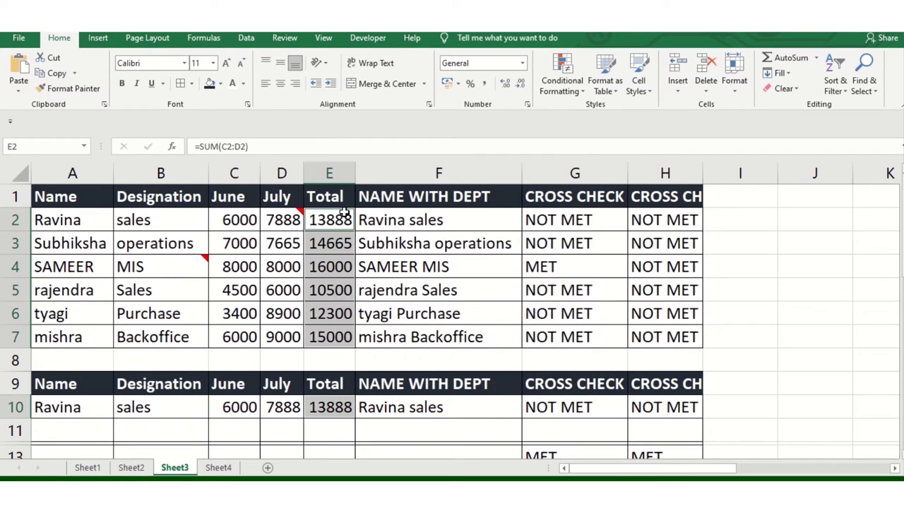
- Search for text-returning formulas, dismiss the 'No cells were found' message, and check F4's formula
{"action": "left_click", "coordinate": [865, 92]}
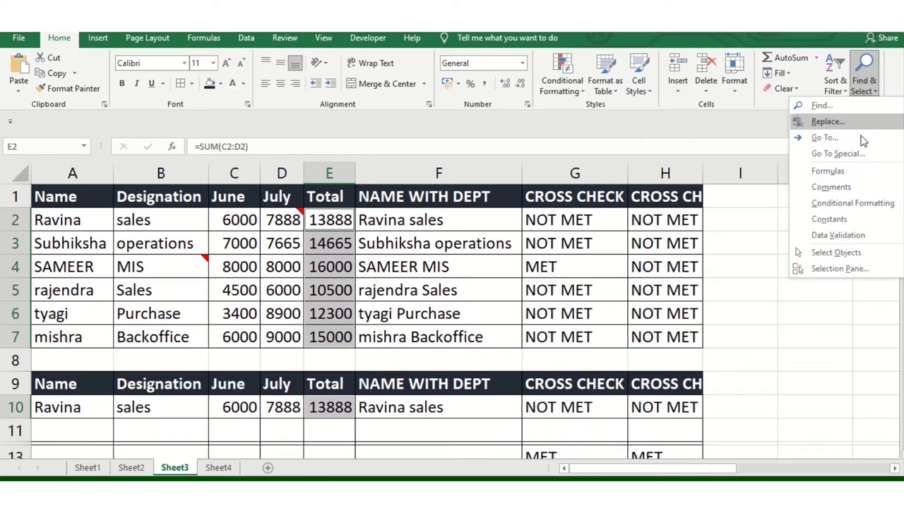
{"action": "left_click", "coordinate": [865, 160]}
{"action": "left_click", "coordinate": [438, 243]}
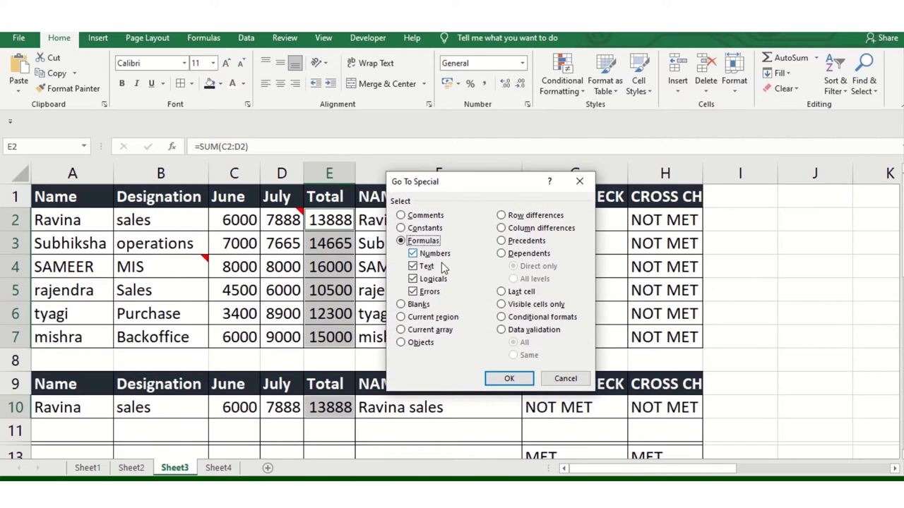
{"action": "left_click", "coordinate": [424, 279]}
{"action": "left_click", "coordinate": [417, 255]}
{"action": "left_click", "coordinate": [416, 292]}
{"action": "left_click", "coordinate": [510, 379]}
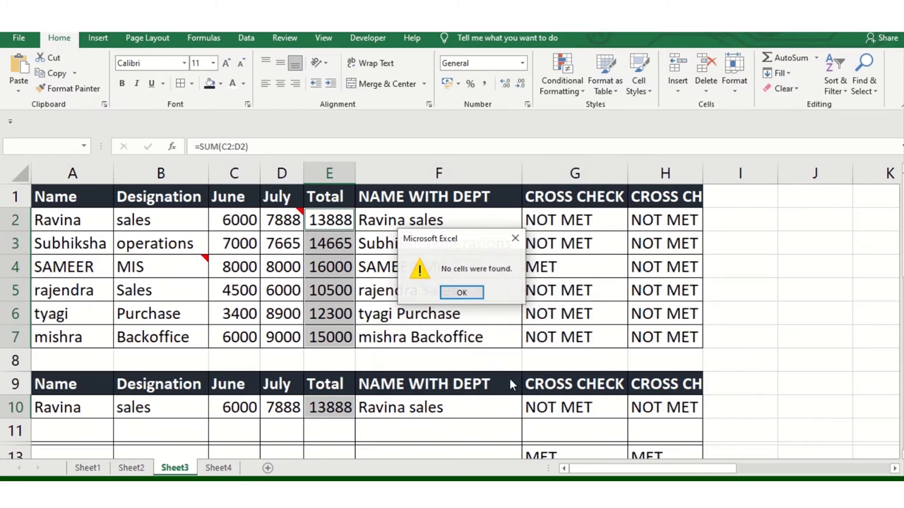
{"action": "left_click", "coordinate": [462, 292]}
{"action": "left_click", "coordinate": [456, 274]}
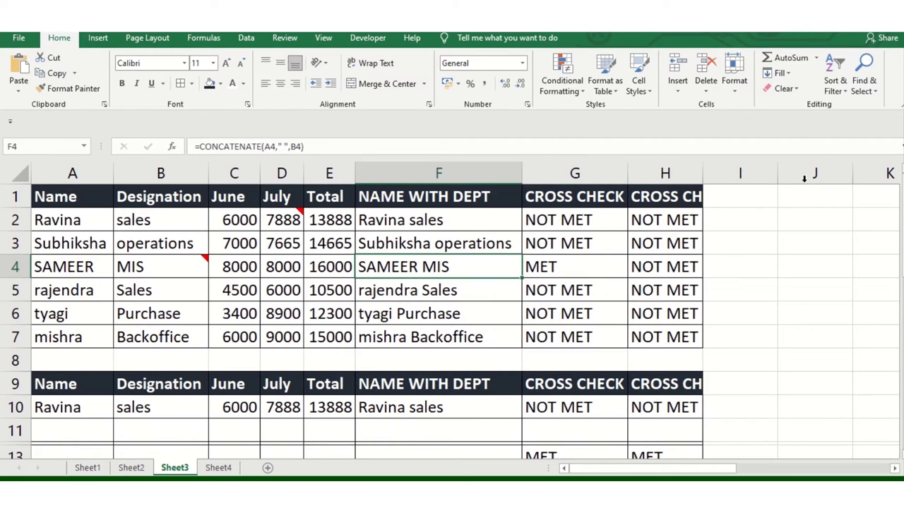
{"action": "left_click", "coordinate": [612, 308]}
- Select the formula cells that return text, using Go To Special with only Text checked
{"action": "left_click", "coordinate": [107, 285]}
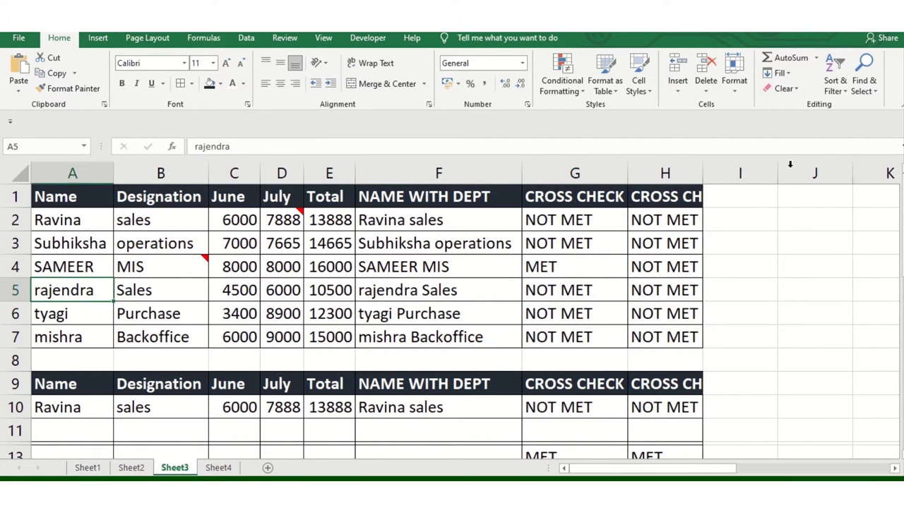
{"action": "left_click", "coordinate": [863, 82]}
{"action": "left_click", "coordinate": [851, 153]}
{"action": "left_click", "coordinate": [400, 240]}
{"action": "left_click", "coordinate": [412, 254]}
{"action": "left_click", "coordinate": [413, 279]}
{"action": "left_click", "coordinate": [414, 292]}
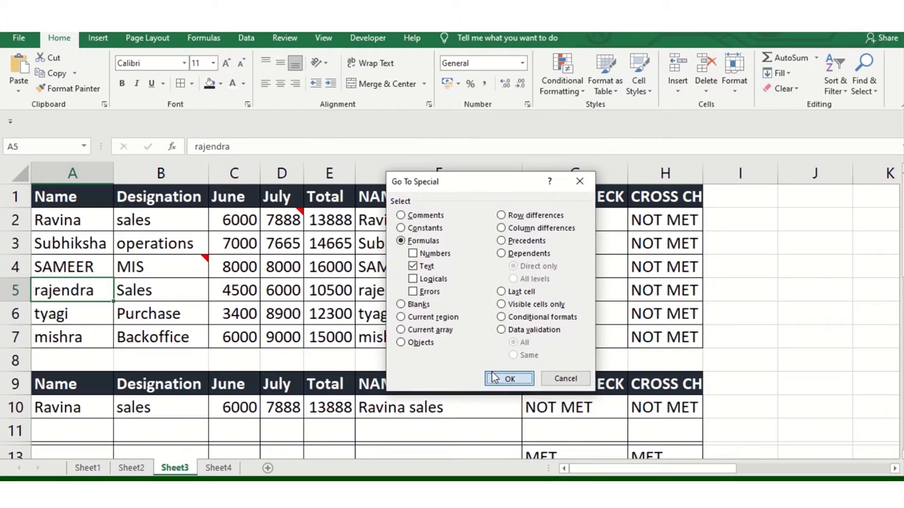
{"action": "left_click", "coordinate": [509, 378]}
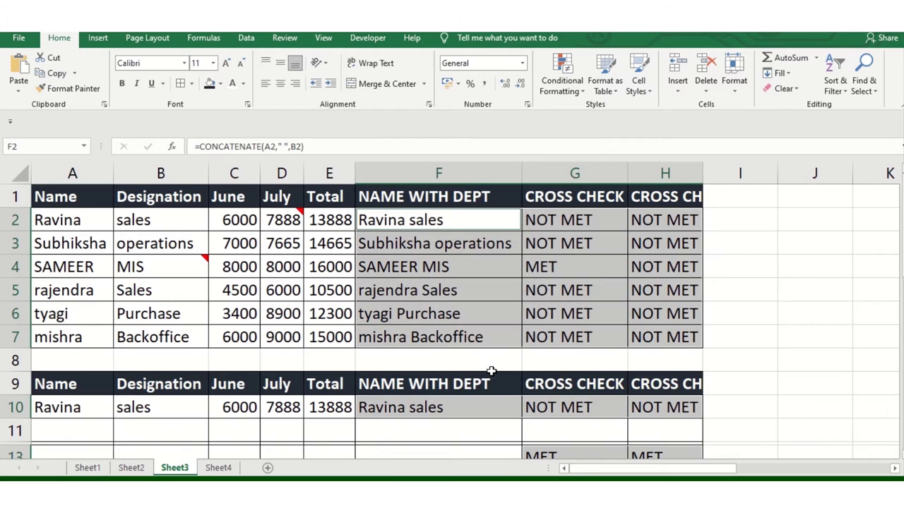
- Select every formula cell of all result types, then select row 4
{"action": "left_click", "coordinate": [864, 83]}
{"action": "left_click", "coordinate": [845, 158]}
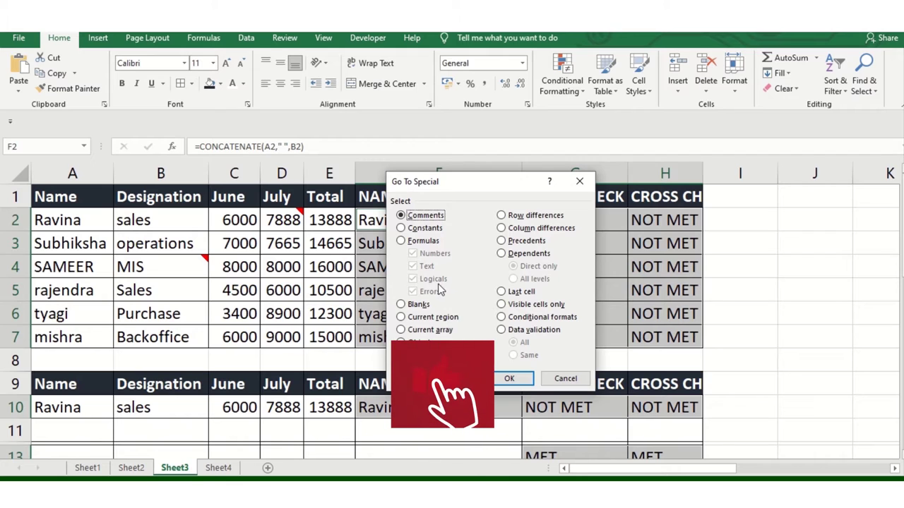
{"action": "left_click", "coordinate": [423, 241]}
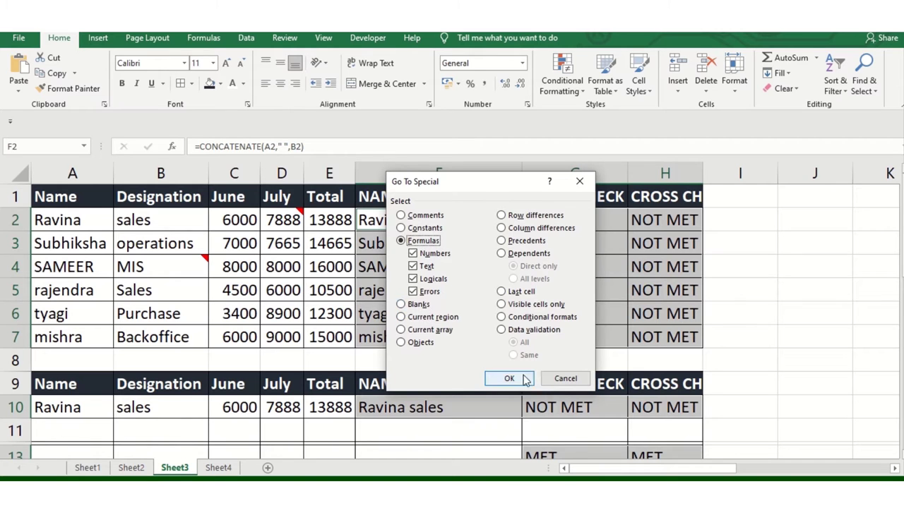
{"action": "left_click", "coordinate": [519, 380]}
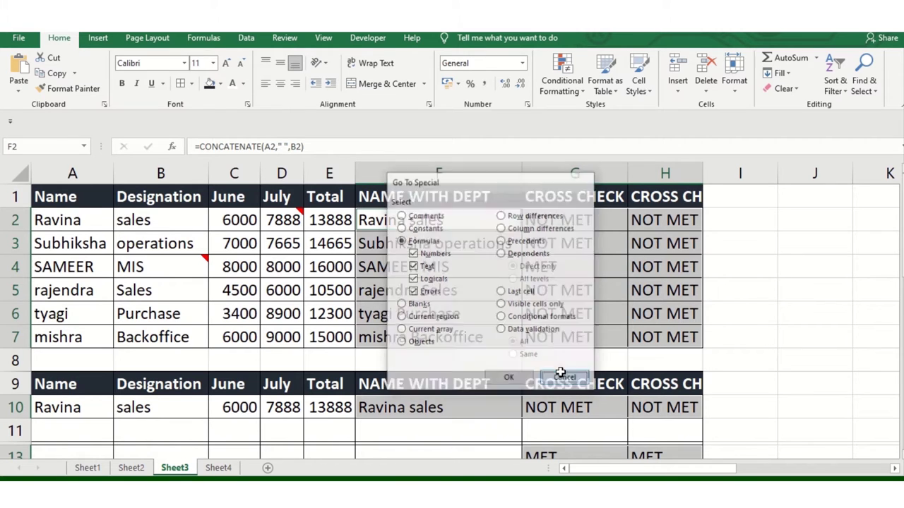
{"action": "left_click", "coordinate": [22, 268]}
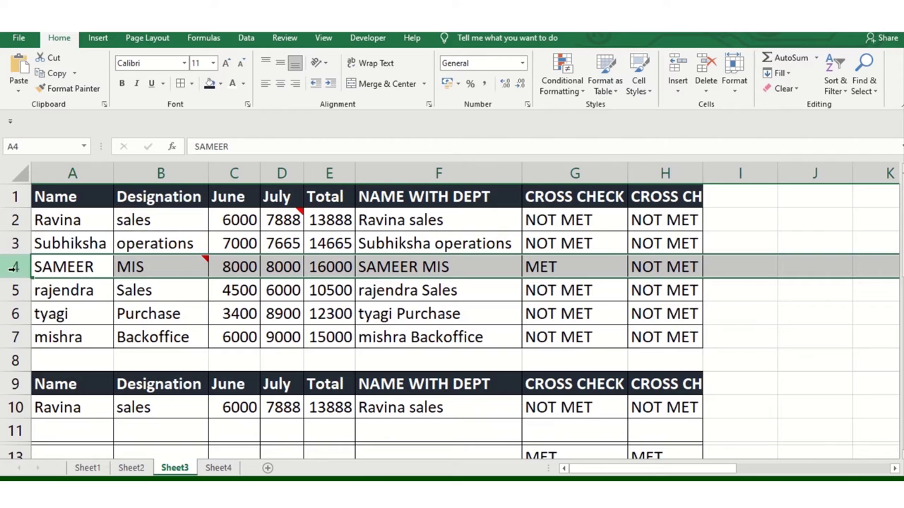
- Insert four blank rows at rows 4–7, above SAMEER's record
{"action": "right_click", "coordinate": [20, 270]}
{"action": "key", "text": "Escape"}
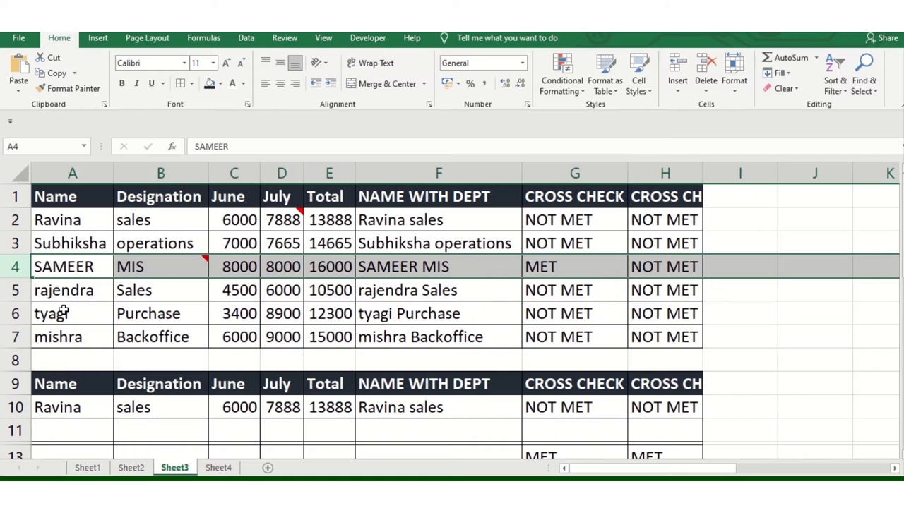
{"action": "key", "text": "ctrl+plus"}
{"action": "key", "text": "ctrl+plus"}
{"action": "key", "text": "ctrl+plus"}
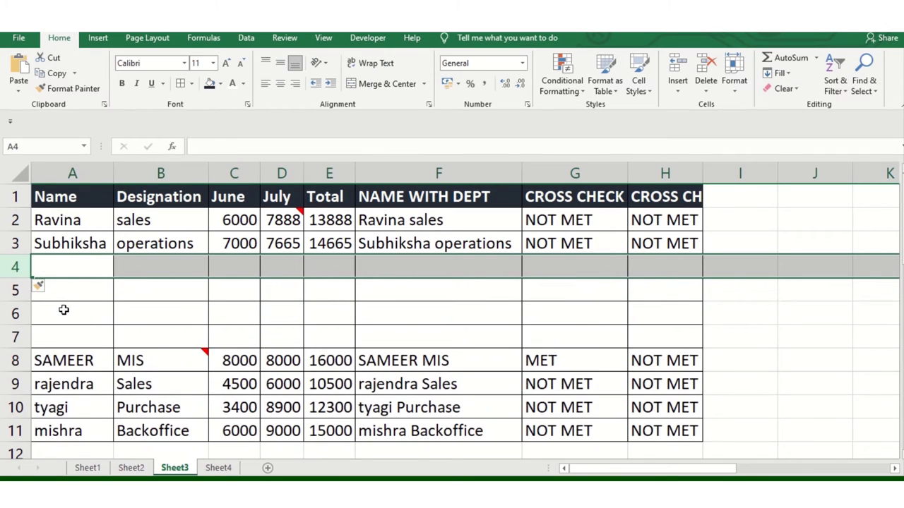
{"action": "left_click", "coordinate": [490, 225]}
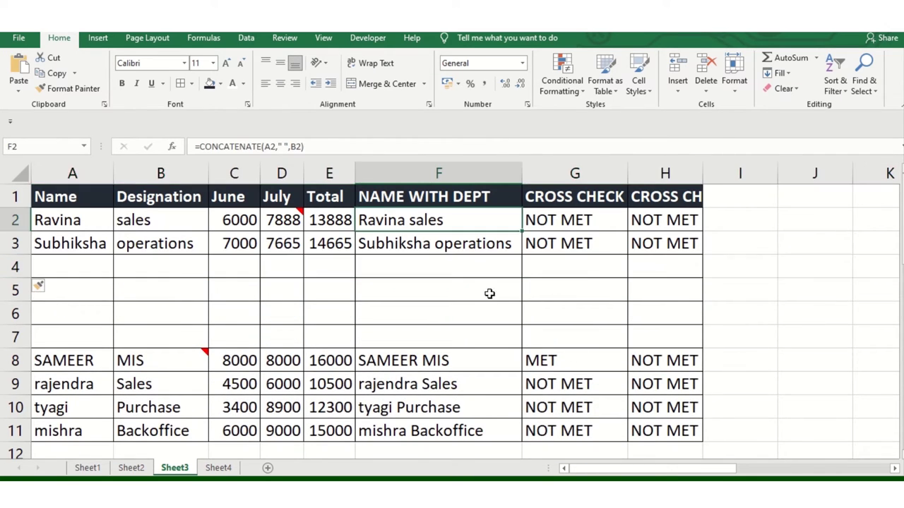
{"action": "left_click", "coordinate": [864, 83]}
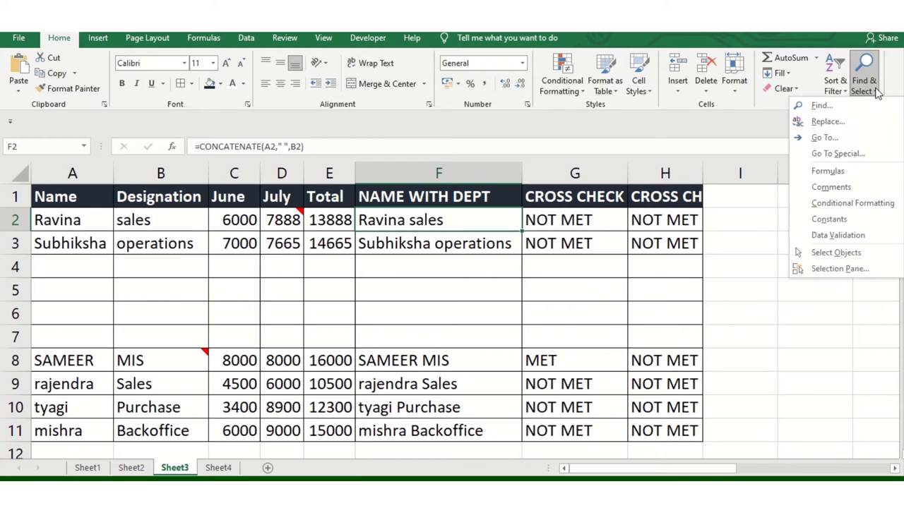
- Select every blank cell with Go To Special's Blanks option, including the new rows 4–7
{"action": "left_click", "coordinate": [853, 152]}
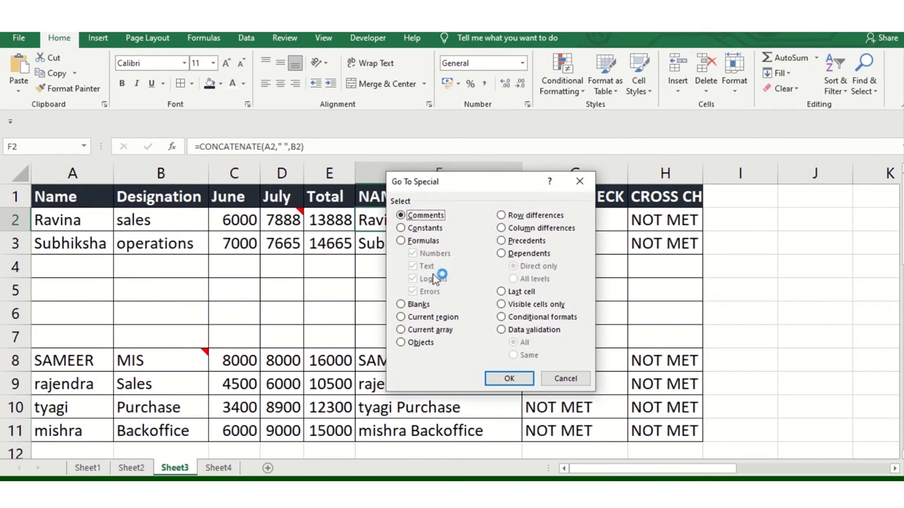
{"action": "left_click", "coordinate": [413, 304]}
{"action": "left_click", "coordinate": [508, 378]}
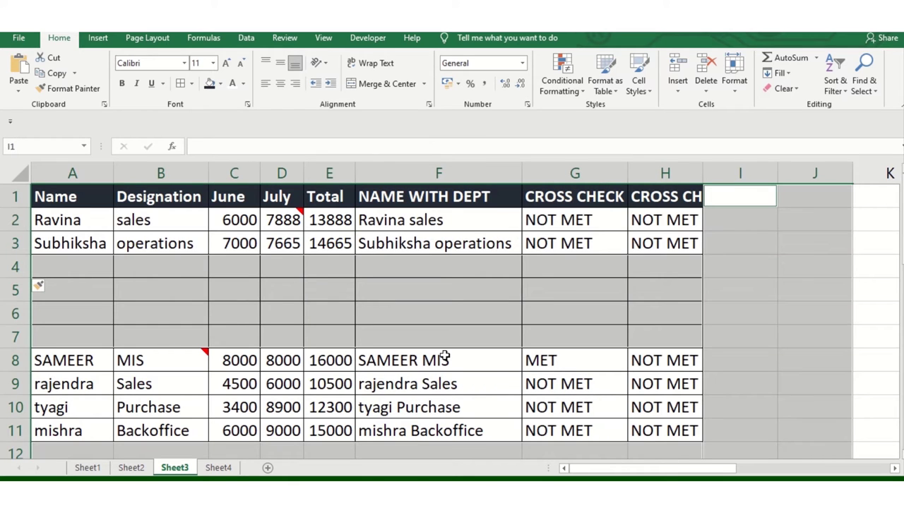
{"action": "scroll", "coordinate": [448, 360], "scroll_direction": "down", "scroll_amount": 3}
{"action": "scroll", "coordinate": [466, 350], "scroll_direction": "down", "scroll_amount": 1}
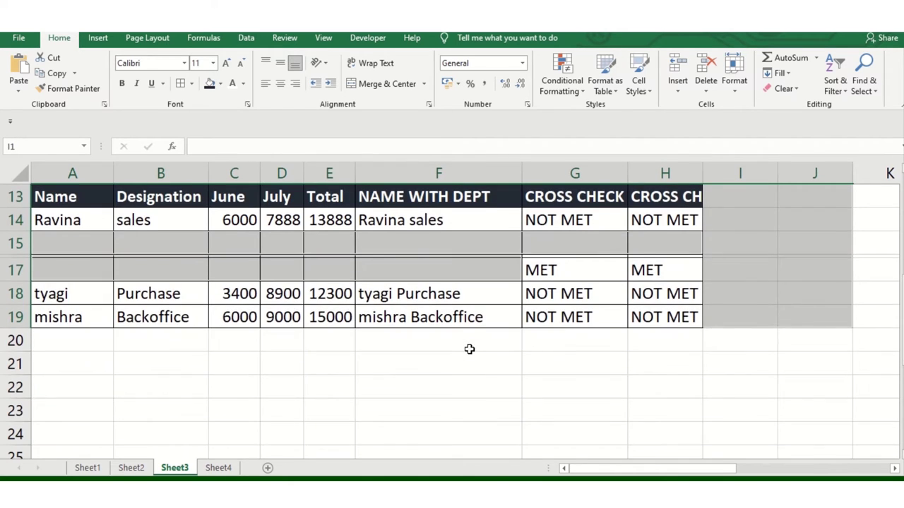
{"action": "scroll", "coordinate": [470, 348], "scroll_direction": "up", "scroll_amount": 2}
{"action": "scroll", "coordinate": [470, 349], "scroll_direction": "up", "scroll_amount": 2}
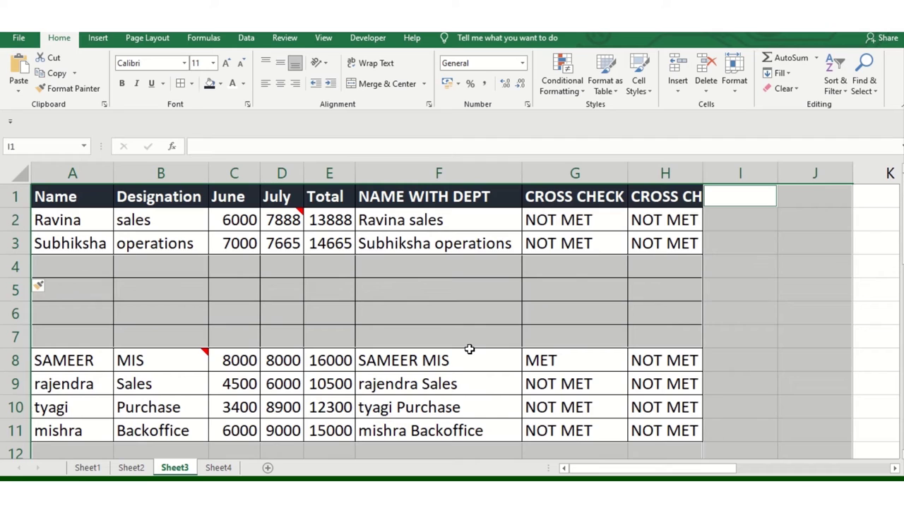
- Choose the Current Region option in Go To Special, then cancel without applying
{"action": "left_click", "coordinate": [393, 312]}
{"action": "left_click", "coordinate": [865, 79]}
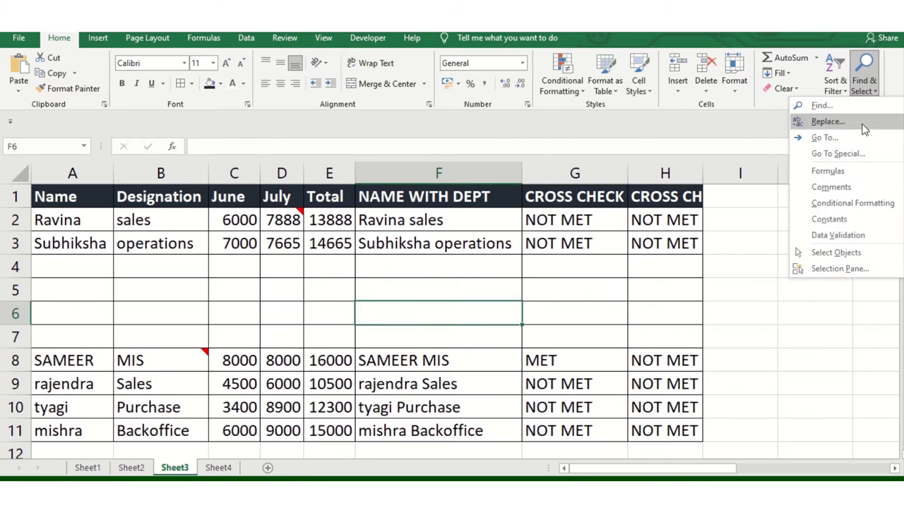
{"action": "left_click", "coordinate": [857, 154]}
{"action": "left_click", "coordinate": [432, 317]}
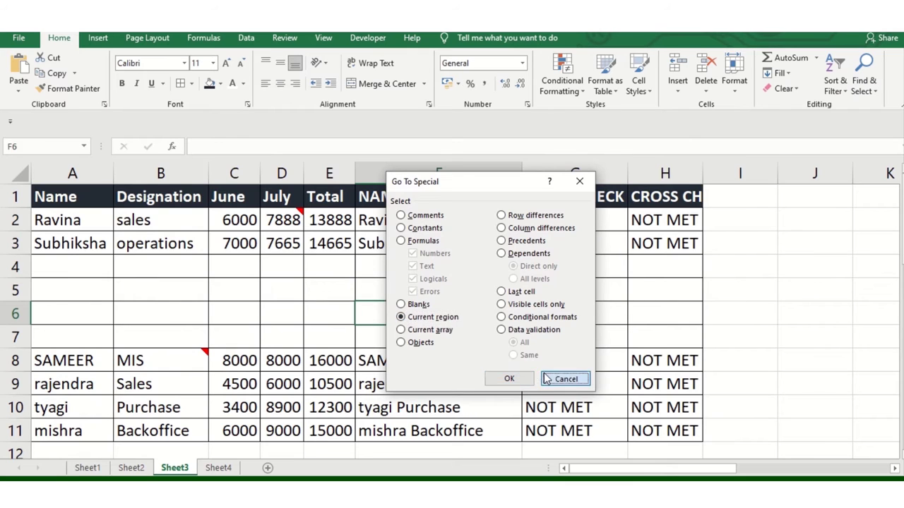
{"action": "left_click", "coordinate": [545, 379]}
- Select the lower table's blocks A13:H15 and A17:H19
{"action": "scroll", "coordinate": [404, 323], "scroll_direction": "down", "scroll_amount": 3}
{"action": "scroll", "coordinate": [403, 323], "scroll_direction": "down", "scroll_amount": 1}
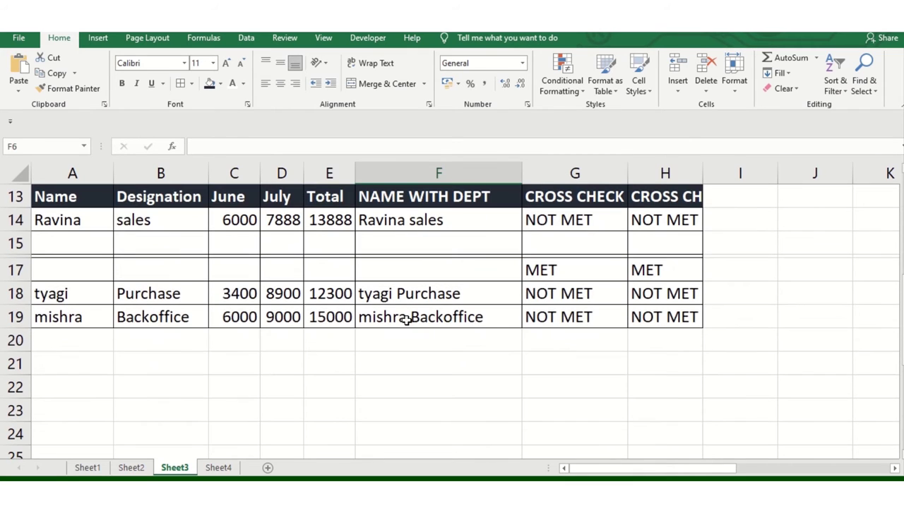
{"action": "left_click", "coordinate": [133, 229]}
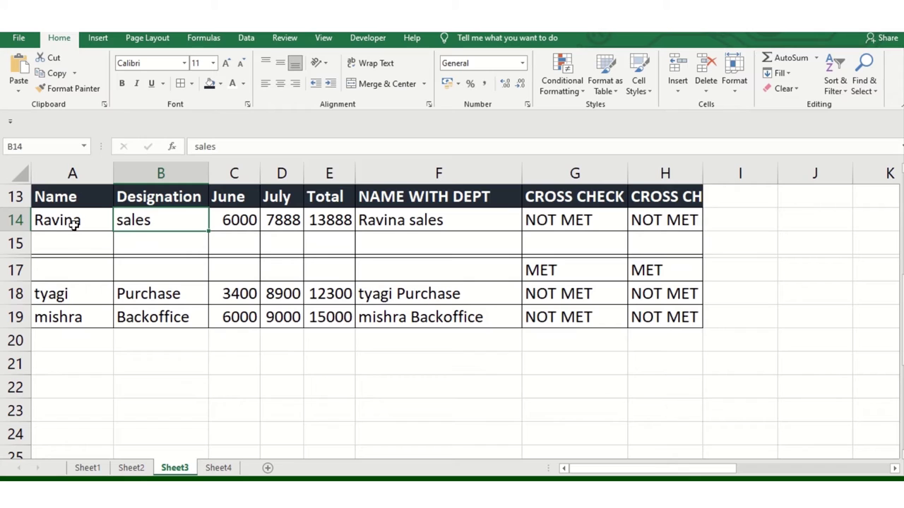
{"action": "left_click", "coordinate": [58, 202]}
{"action": "left_click_drag", "start_coordinate": [101, 242], "coordinate": [657, 244]}
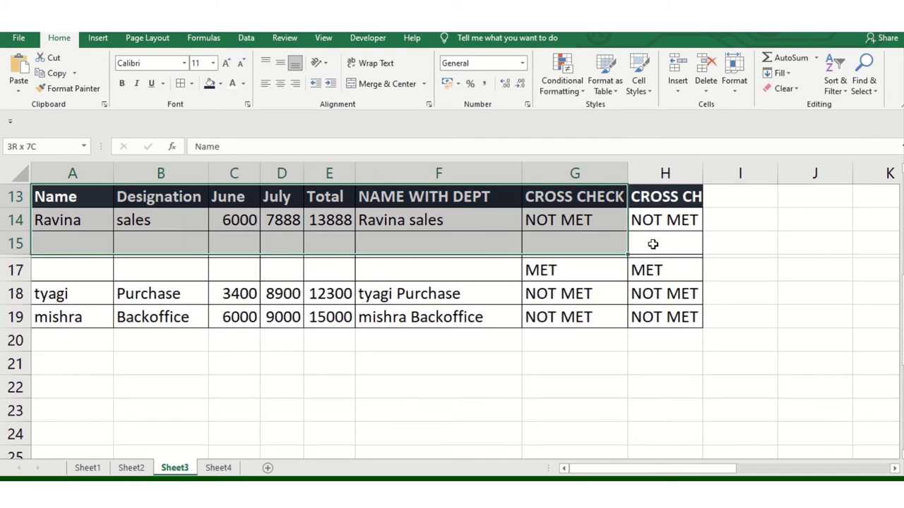
{"action": "left_click_drag", "start_coordinate": [76, 271], "coordinate": [664, 318]}
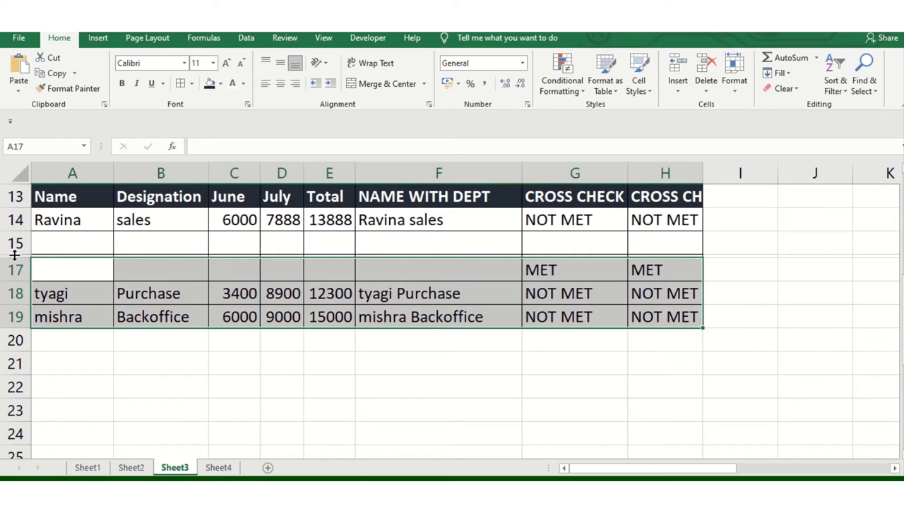
- Make hidden row 16 taller, then squeeze it back to a sliver of about 10.50
{"action": "mouse_move", "coordinate": [14, 256]}
{"action": "left_mouse_down"}
{"action": "mouse_move", "coordinate": [23, 290]}
{"action": "mouse_move", "coordinate": [21, 256]}
{"action": "left_mouse_up"}
{"action": "left_click", "coordinate": [196, 298]}
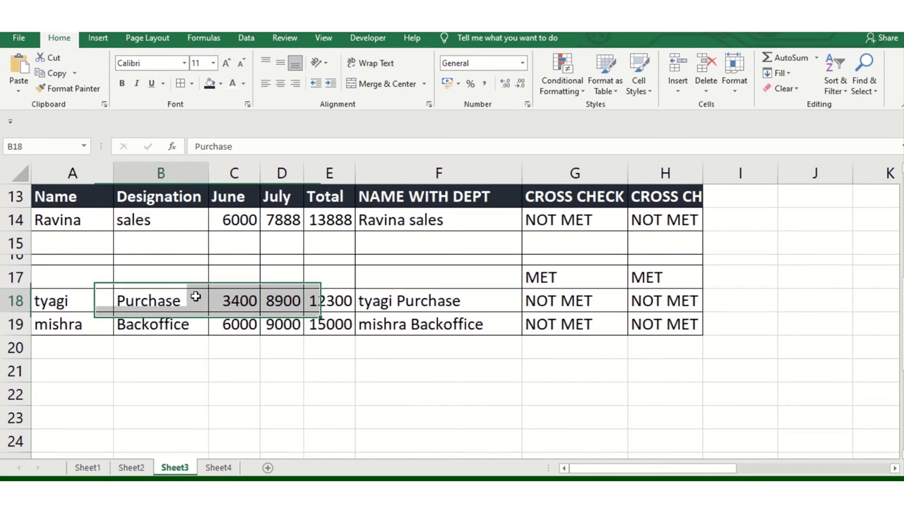
{"action": "left_click", "coordinate": [98, 276]}
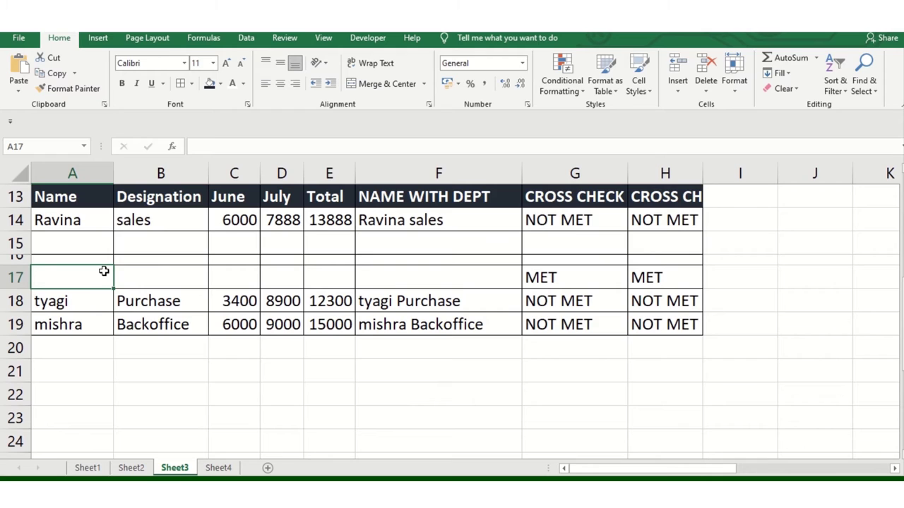
{"action": "left_click_drag", "start_coordinate": [16, 265], "coordinate": [20, 288]}
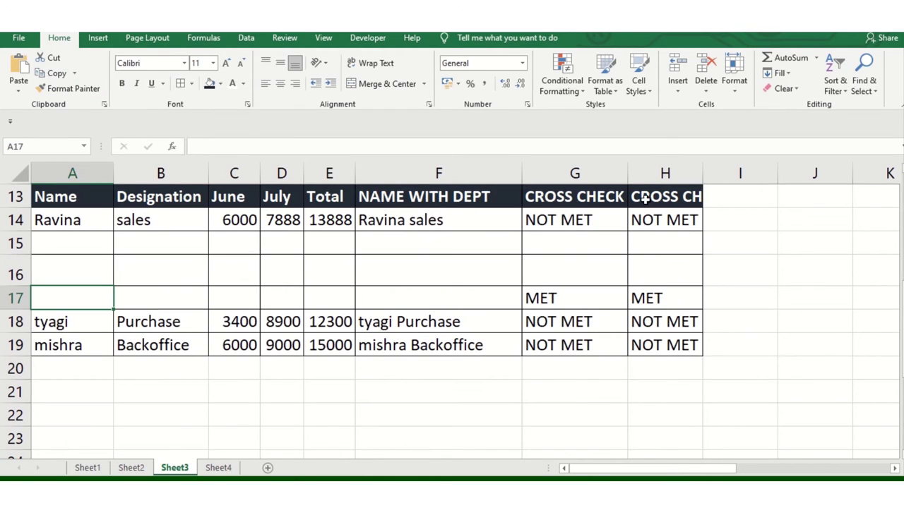
{"action": "left_click_drag", "start_coordinate": [16, 287], "coordinate": [17, 272]}
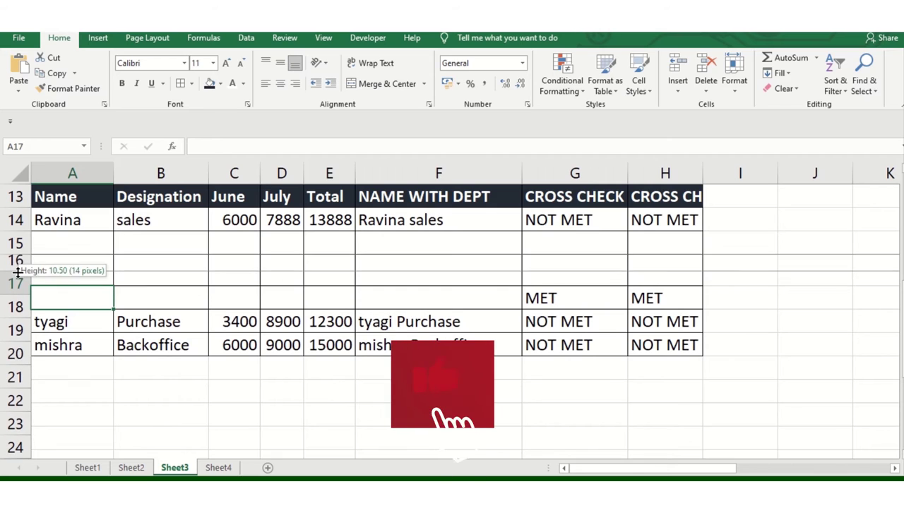
{"action": "left_click_drag", "start_coordinate": [16, 272], "coordinate": [16, 262]}
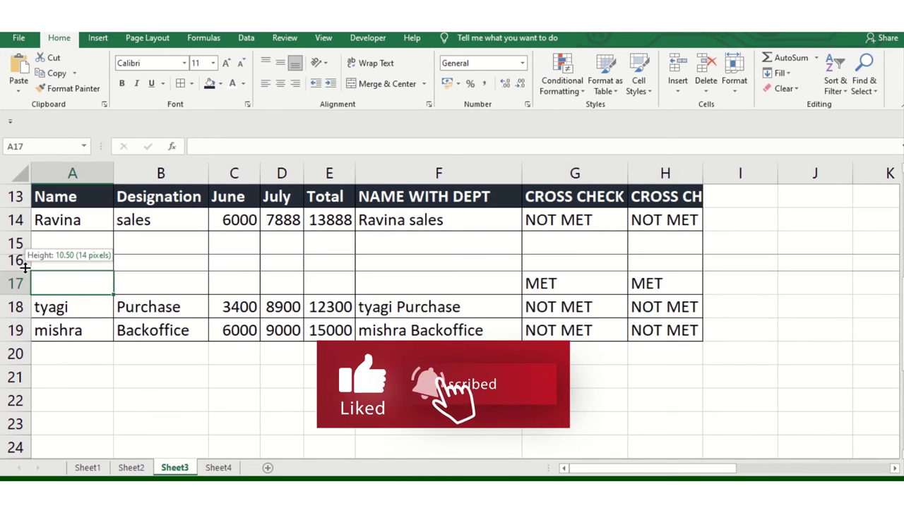
- Select block A17:G19 and check the SUM formula in E19
{"action": "left_click", "coordinate": [351, 297]}
{"action": "left_click_drag", "start_coordinate": [567, 282], "coordinate": [97, 318]}
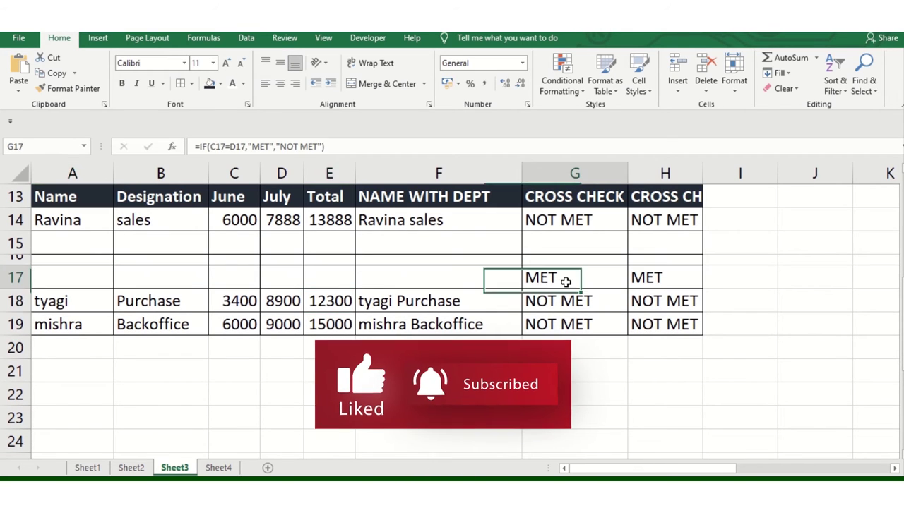
{"action": "left_click", "coordinate": [323, 317]}
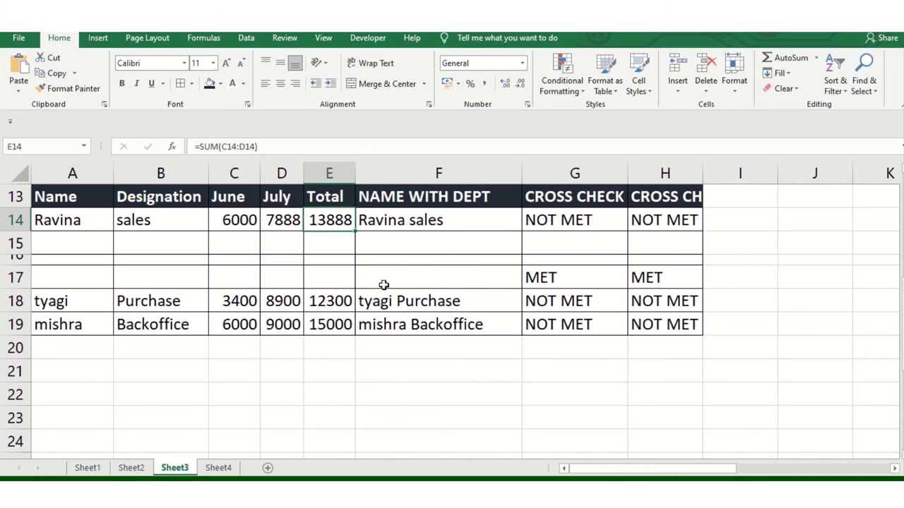
{"action": "left_click", "coordinate": [399, 269]}
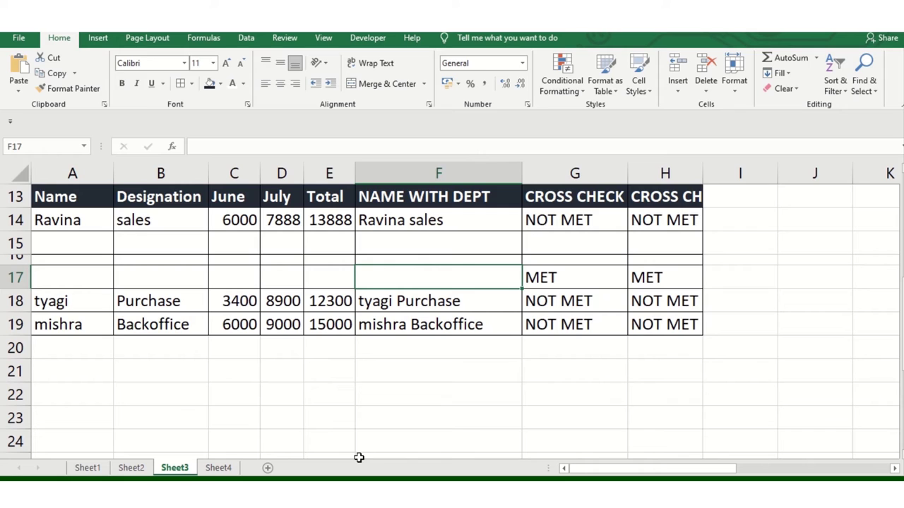
{"action": "left_click", "coordinate": [864, 83]}
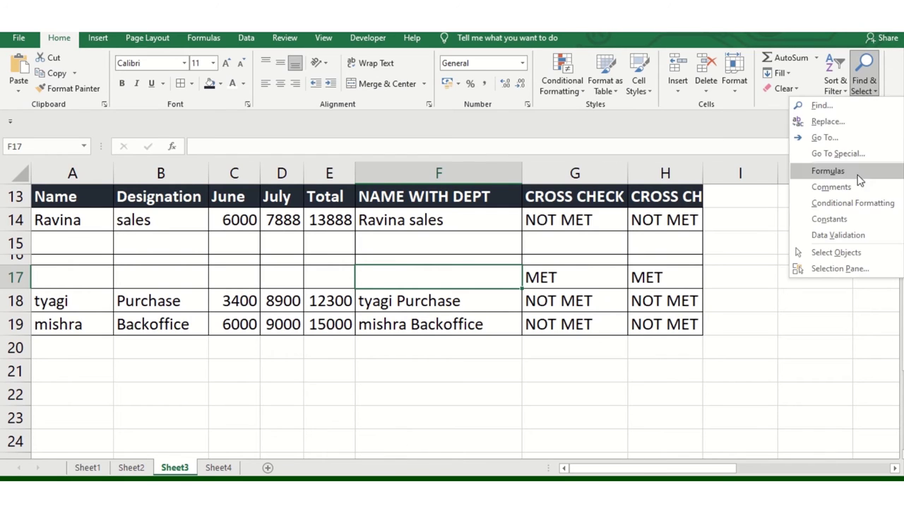
{"action": "left_click", "coordinate": [837, 154]}
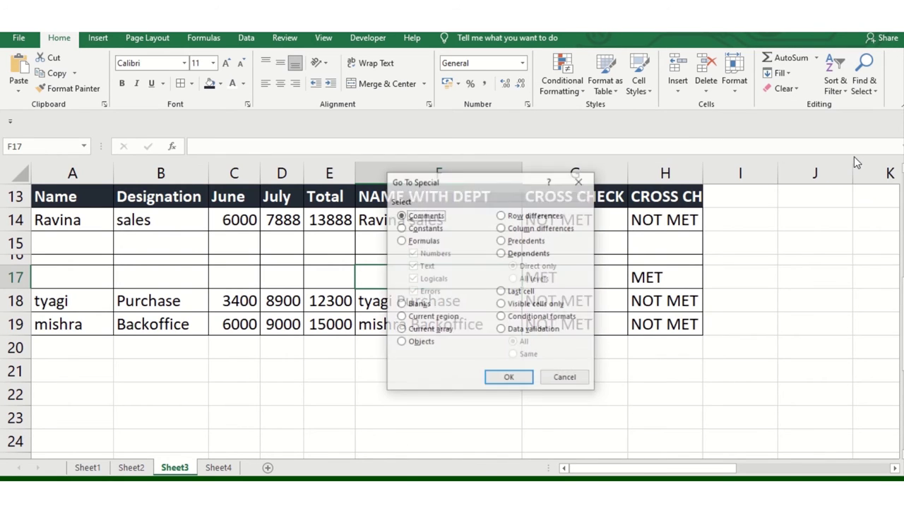
{"action": "left_click", "coordinate": [441, 318]}
{"action": "left_click", "coordinate": [510, 379]}
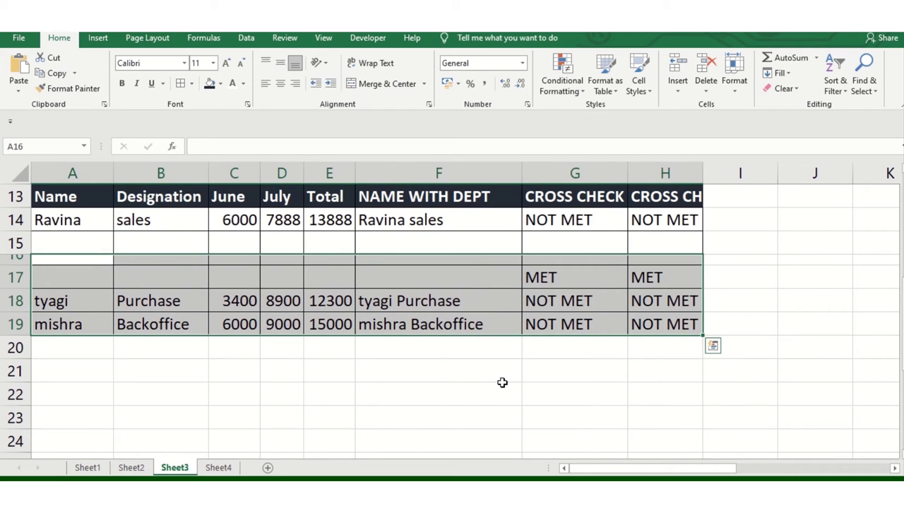
{"action": "left_click", "coordinate": [312, 237]}
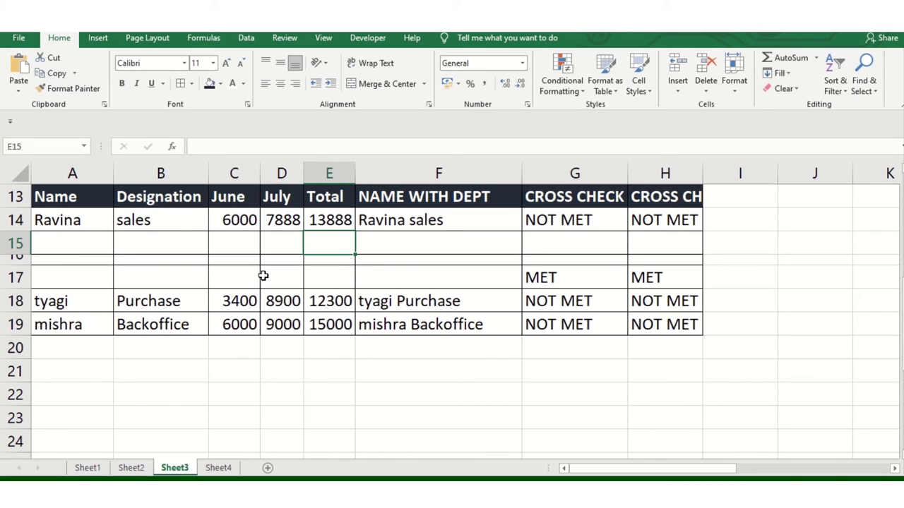
{"action": "left_click", "coordinate": [864, 78]}
{"action": "left_click", "coordinate": [837, 151]}
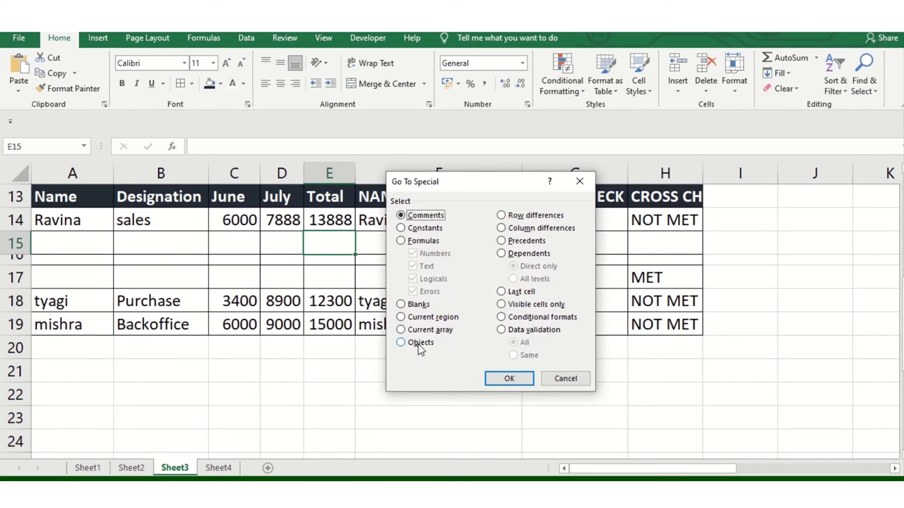
{"action": "left_click", "coordinate": [565, 378]}
{"action": "left_click", "coordinate": [282, 347]}
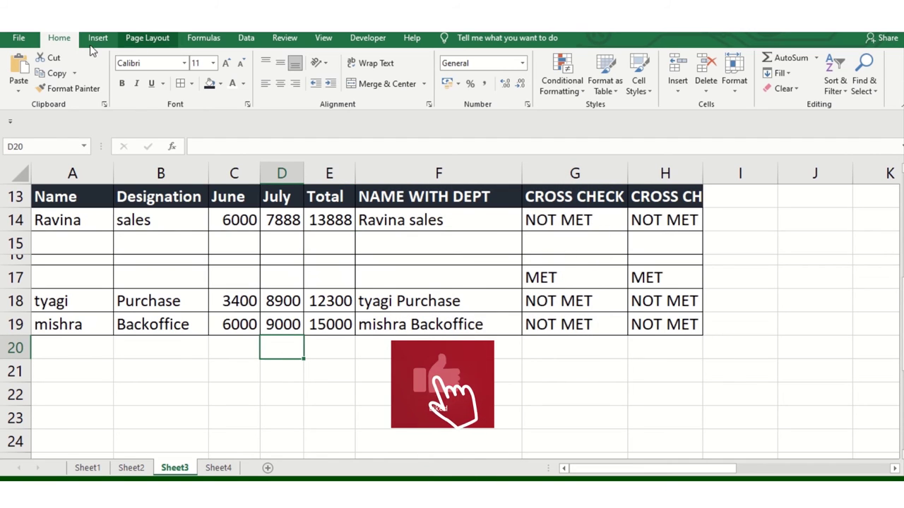
{"action": "left_click", "coordinate": [98, 38]}
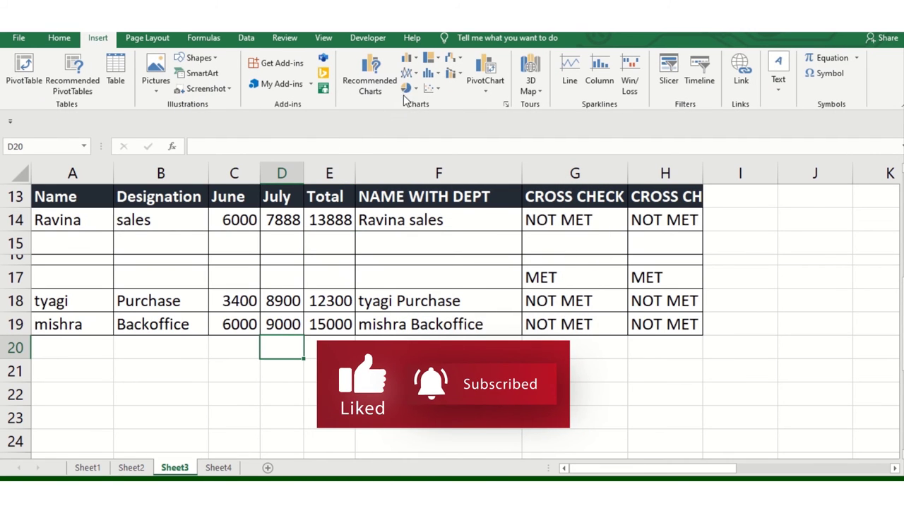
- Draw a blue rectangle over B21:C25 below the lower table
{"action": "left_click", "coordinate": [210, 61]}
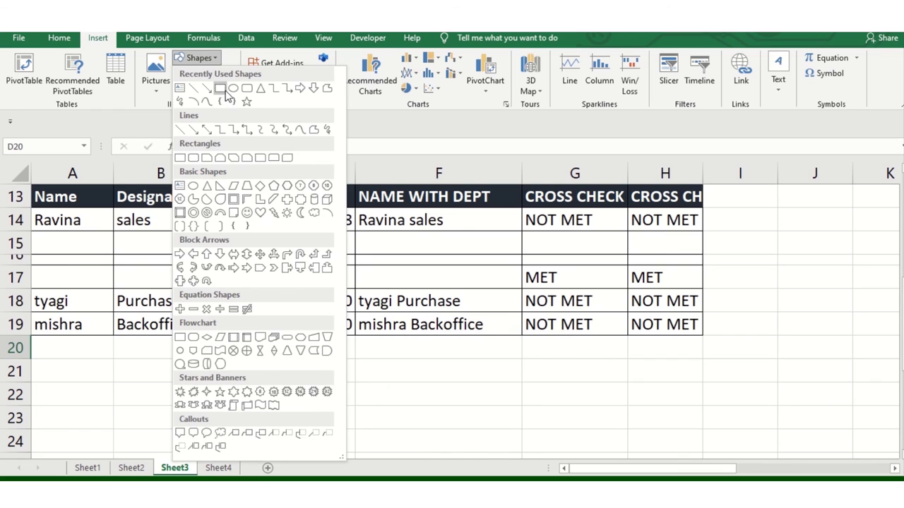
{"action": "left_click", "coordinate": [220, 89]}
{"action": "left_click_drag", "start_coordinate": [177, 366], "coordinate": [278, 466]}
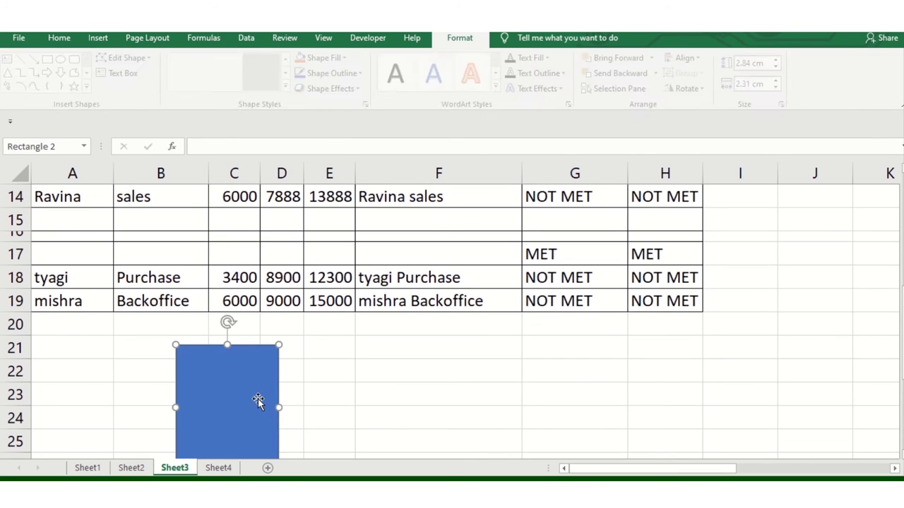
- Copy the rectangle over column F and give the copy a solid black shape style
{"action": "left_click_drag", "start_coordinate": [236, 388], "coordinate": [488, 366]}
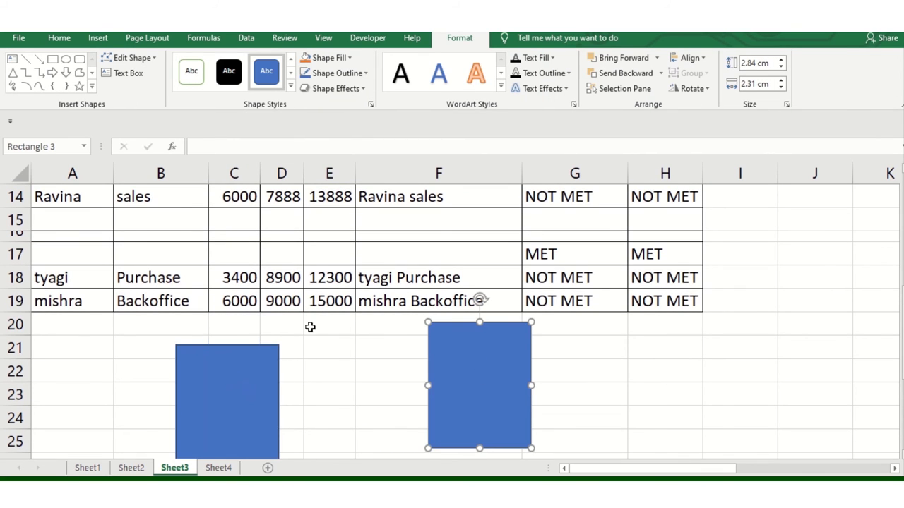
{"action": "left_click", "coordinate": [229, 71]}
{"action": "left_click", "coordinate": [630, 353]}
{"action": "left_click", "coordinate": [604, 367]}
{"action": "left_click", "coordinate": [871, 295]}
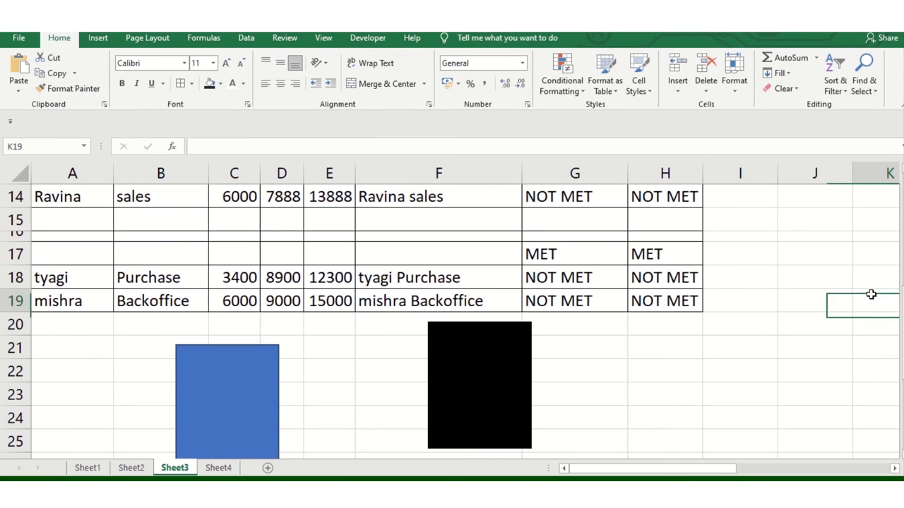
{"action": "left_click", "coordinate": [866, 88]}
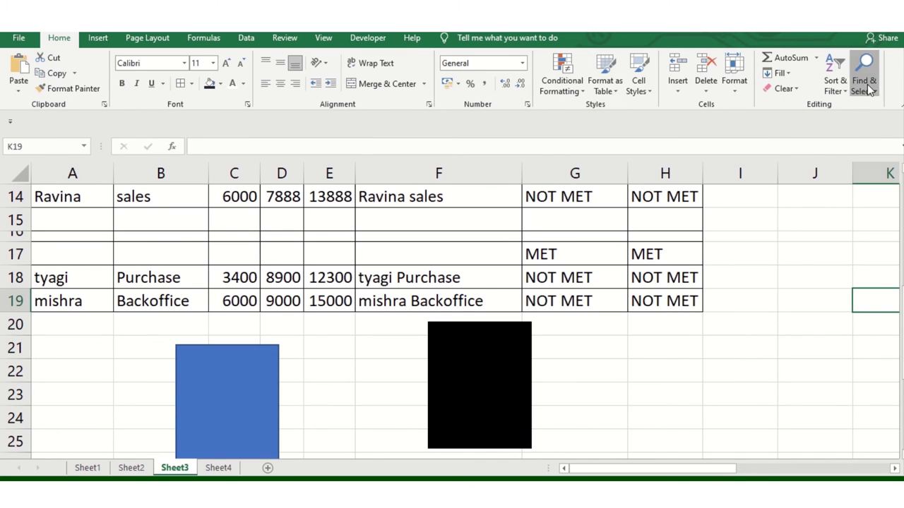
- Select all objects (guide picture and both rectangles) and shrink them together by one corner
{"action": "left_click", "coordinate": [834, 151]}
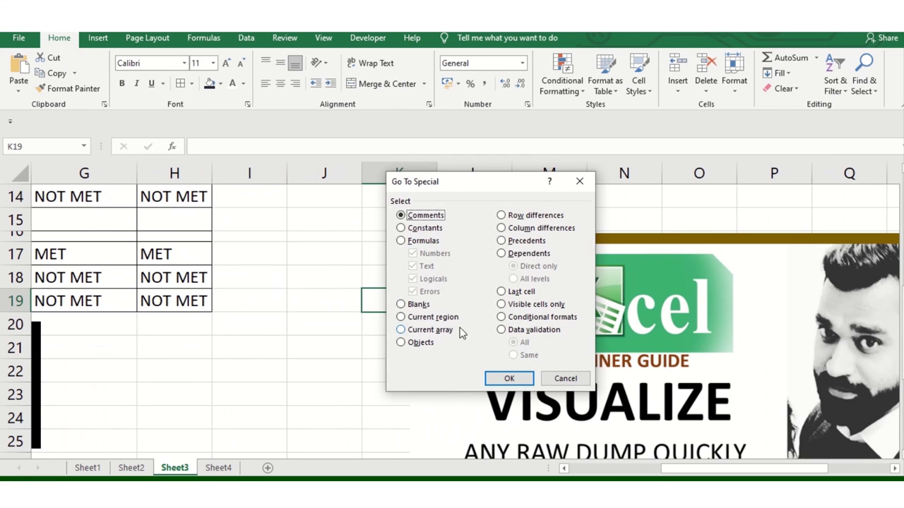
{"action": "left_click", "coordinate": [400, 343]}
{"action": "left_click", "coordinate": [509, 379]}
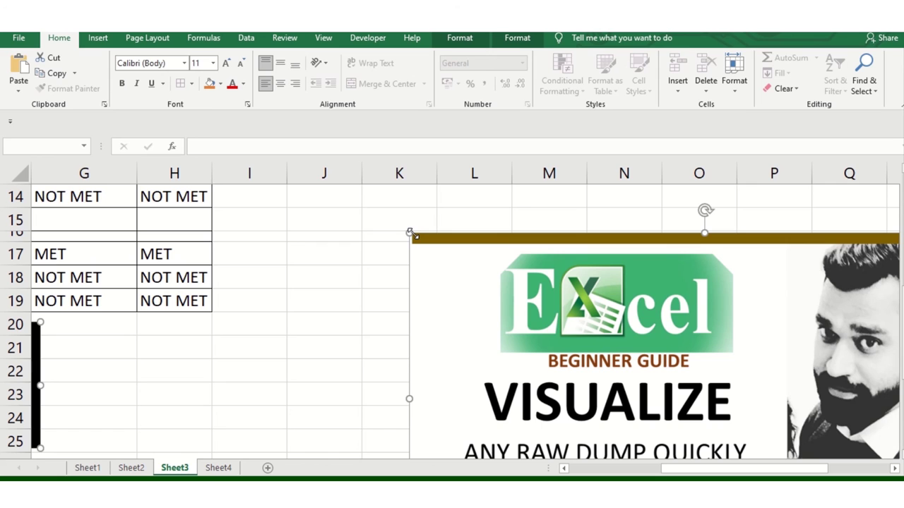
{"action": "left_click_drag", "start_coordinate": [411, 233], "coordinate": [569, 323]}
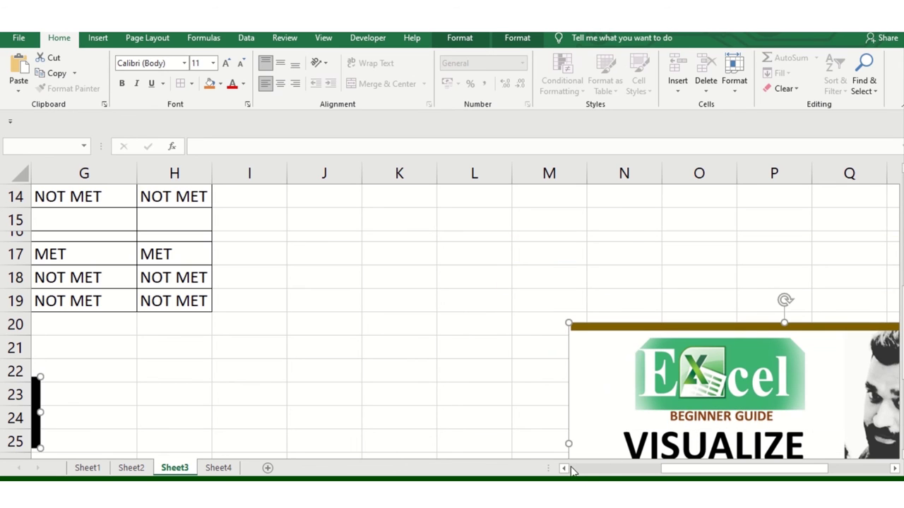
{"action": "left_click", "coordinate": [569, 469]}
{"action": "scroll", "coordinate": [504, 391], "scroll_direction": "down", "scroll_amount": 2}
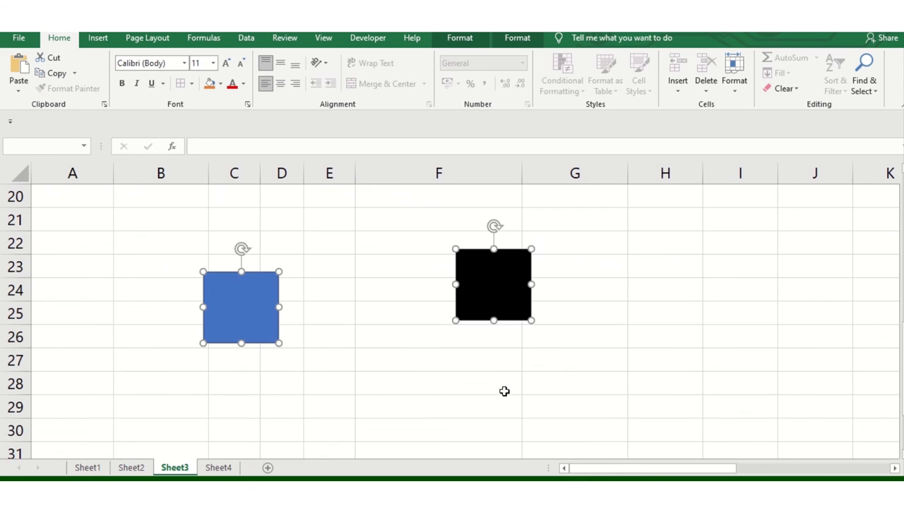
{"action": "scroll", "coordinate": [506, 388], "scroll_direction": "up", "scroll_amount": 4}
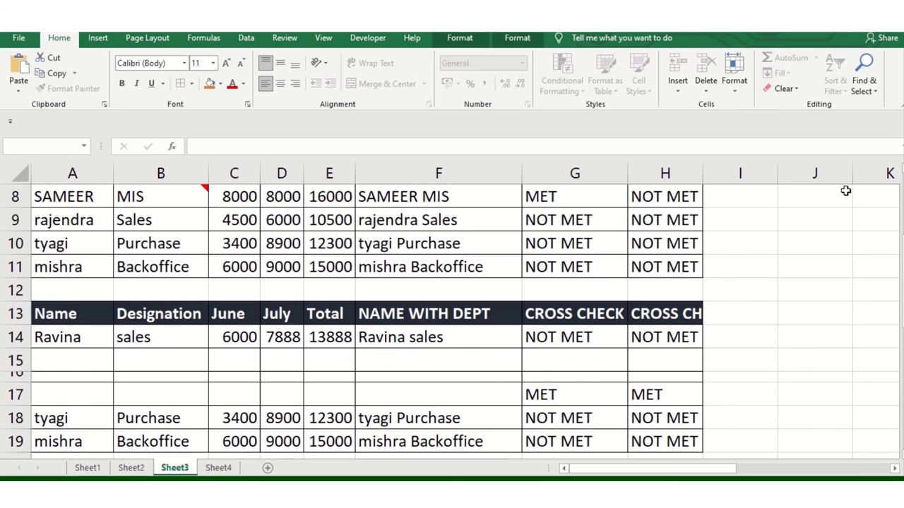
- Bring up the Go To Special dialog from the Find & Select menu on Home
{"action": "left_click", "coordinate": [864, 84]}
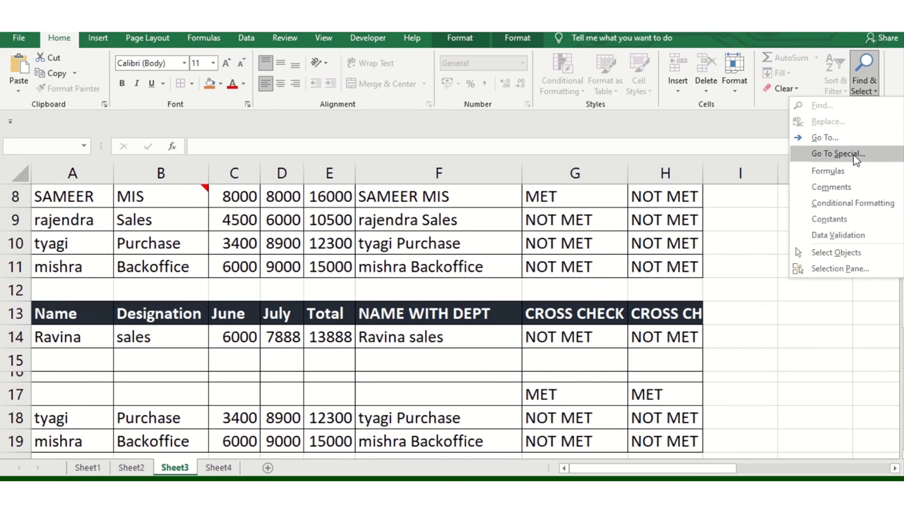
{"action": "left_click", "coordinate": [838, 154]}
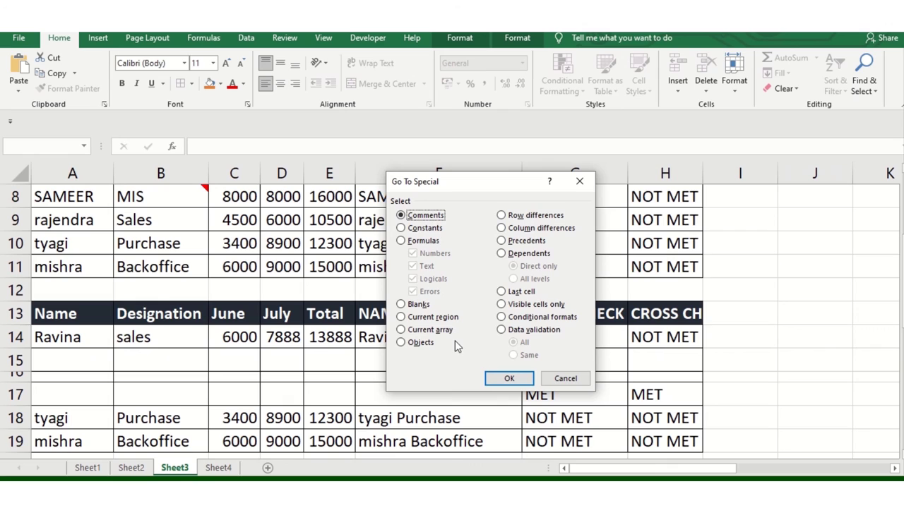